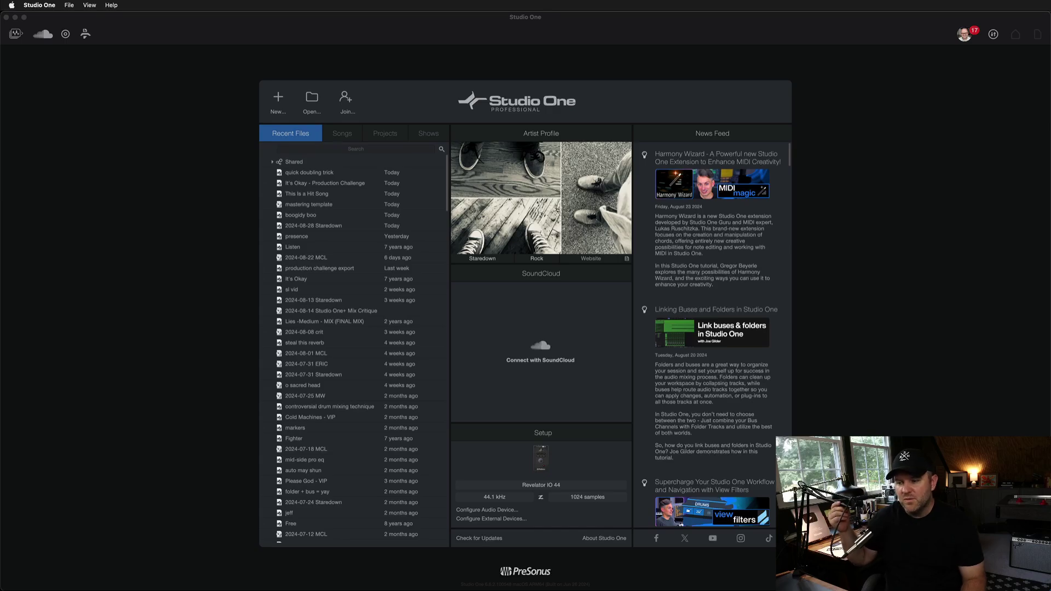
Step: Look through the audio device, processing, general, file location, external device and advanced preferences without changing anything
{"action": "left_click", "coordinate": [540, 483]}
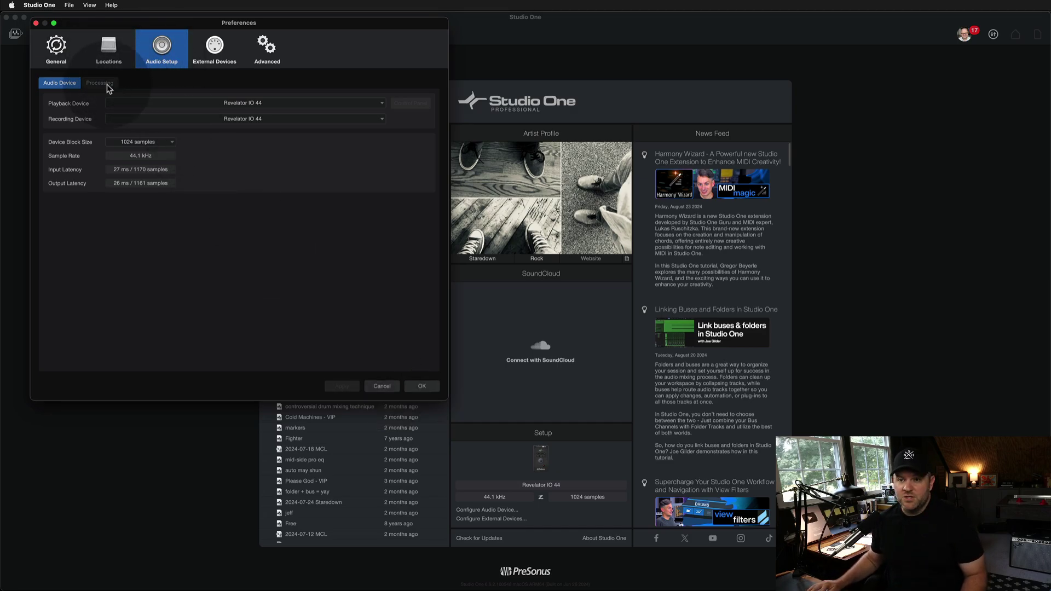
{"action": "left_click", "coordinate": [99, 82]}
{"action": "left_click", "coordinate": [60, 83]}
{"action": "left_click", "coordinate": [56, 47]}
{"action": "left_click", "coordinate": [108, 46]}
{"action": "left_click", "coordinate": [214, 47]}
{"action": "left_click", "coordinate": [268, 50]}
{"action": "left_click", "coordinate": [214, 48]}
{"action": "left_click", "coordinate": [164, 52]}
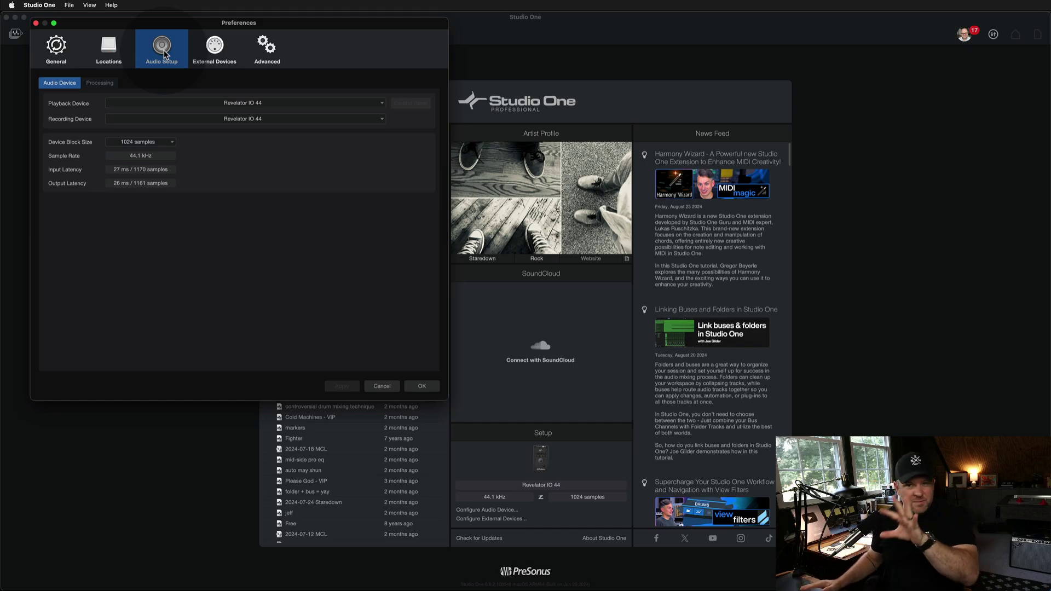
{"action": "left_click", "coordinate": [381, 386]}
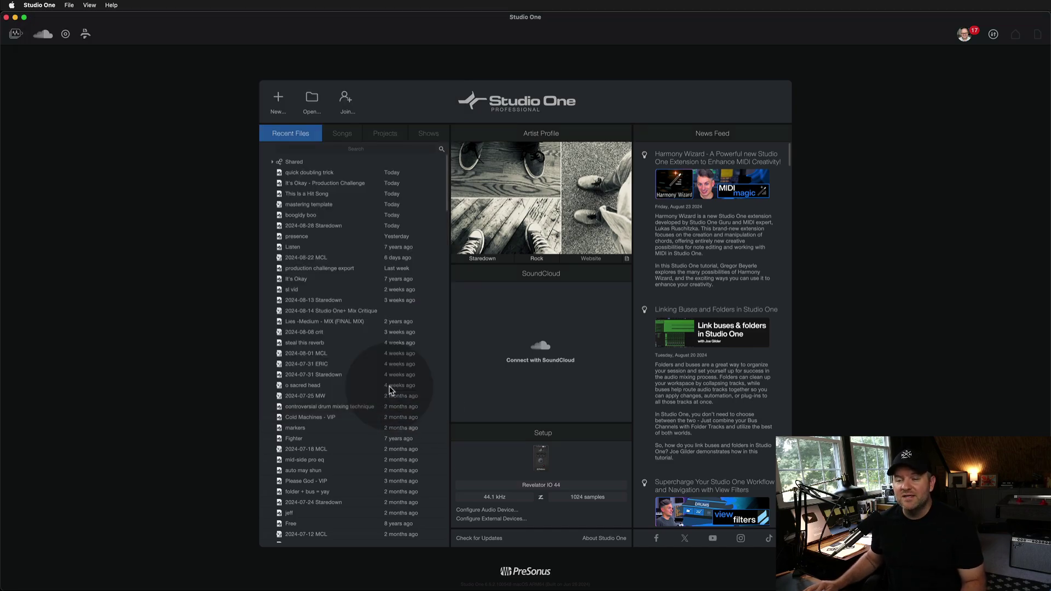
Step: Open the 'quick doubling trick' song and show the mixer with its OG and DOUBLE channels
{"action": "double_click", "coordinate": [312, 172]}
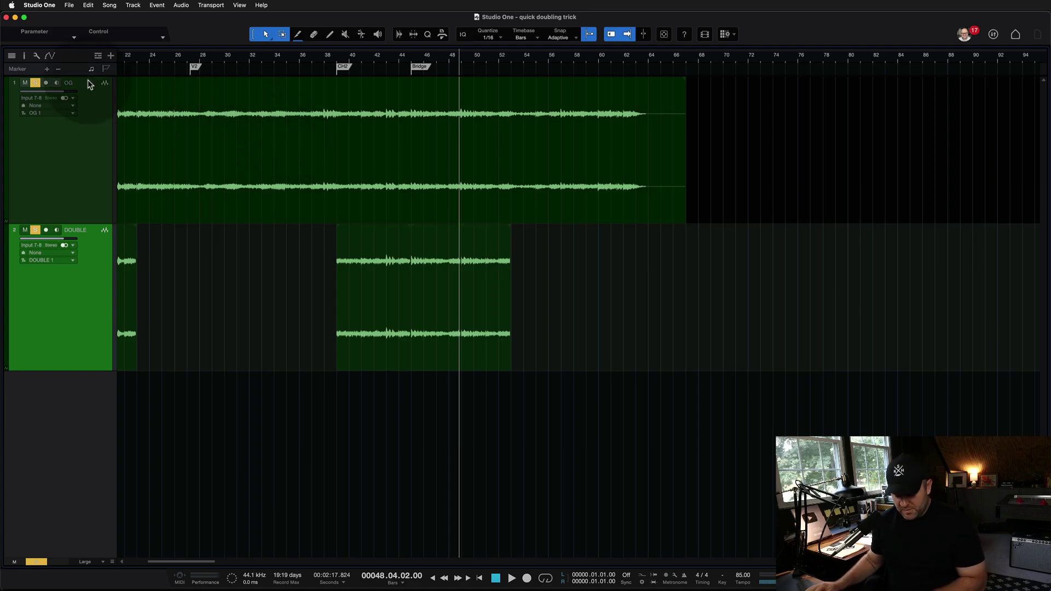
{"action": "key", "text": "F3"}
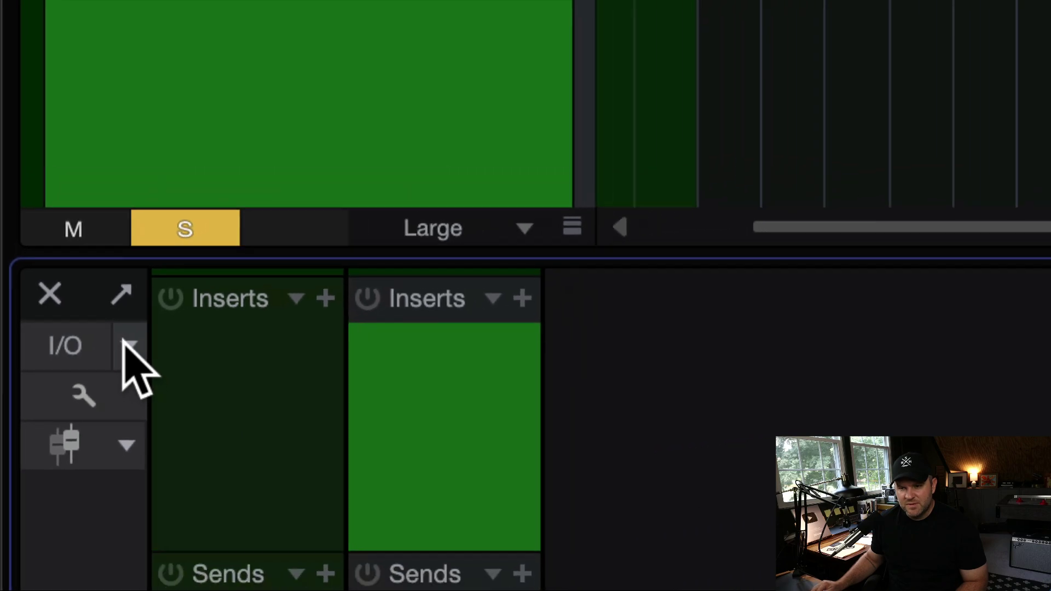
{"action": "left_click", "coordinate": [167, 348]}
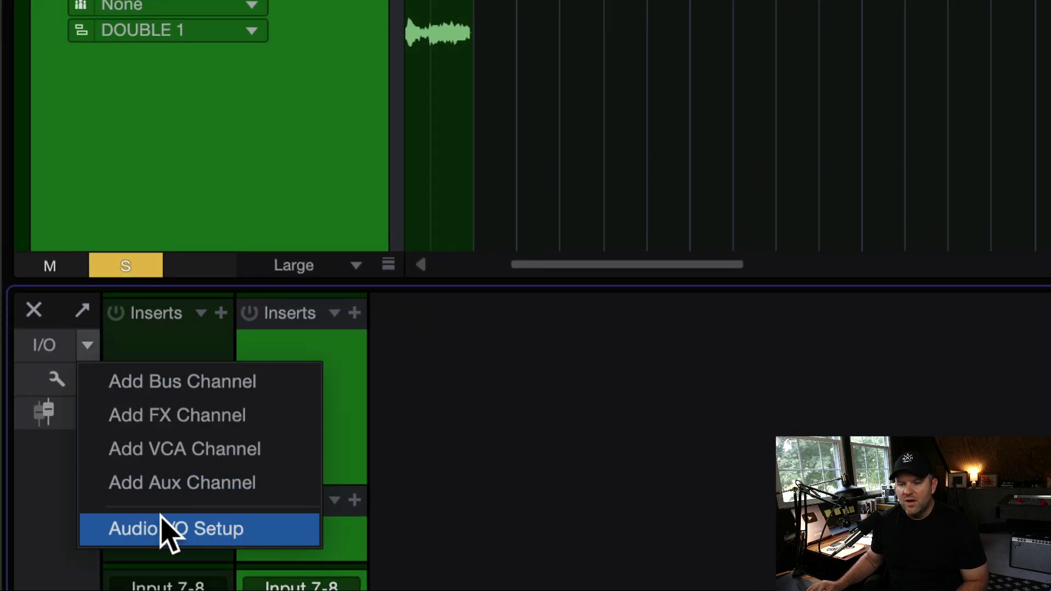
{"action": "left_click", "coordinate": [74, 471]}
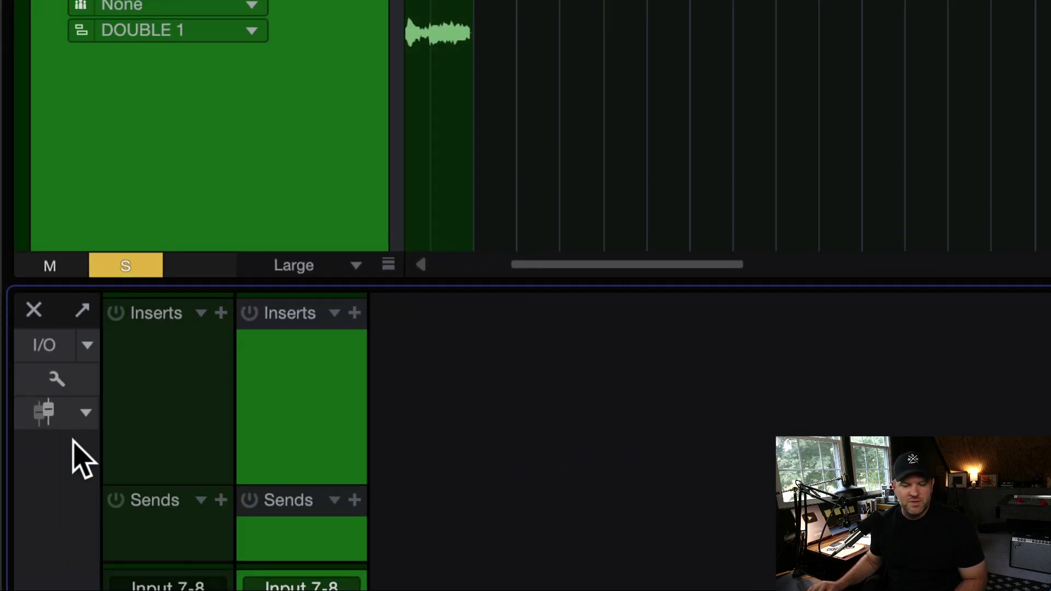
Step: Open Song Setup and browse its General, Meta Information, Timeline and Spatial Audio pages
{"action": "left_click", "coordinate": [45, 346]}
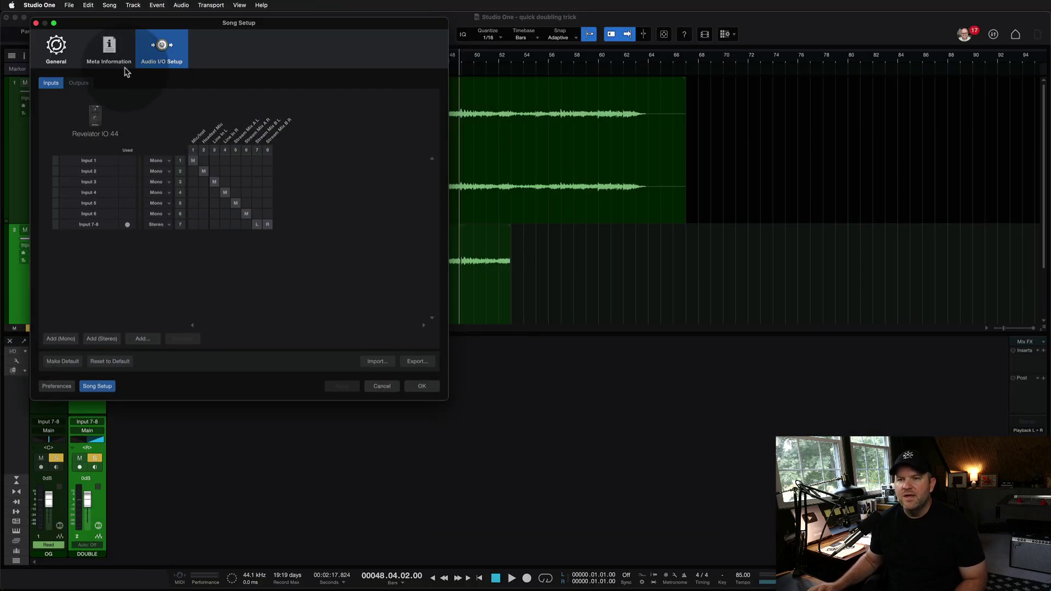
{"action": "left_click_drag", "start_coordinate": [90, 31], "coordinate": [189, 65]}
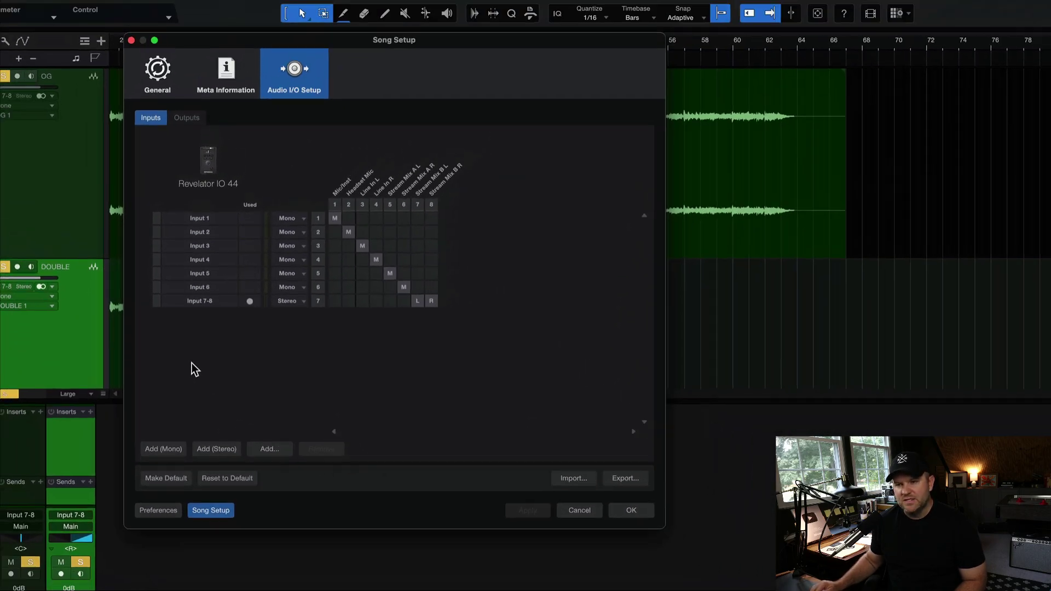
{"action": "left_click", "coordinate": [159, 69]}
{"action": "left_click", "coordinate": [227, 68]}
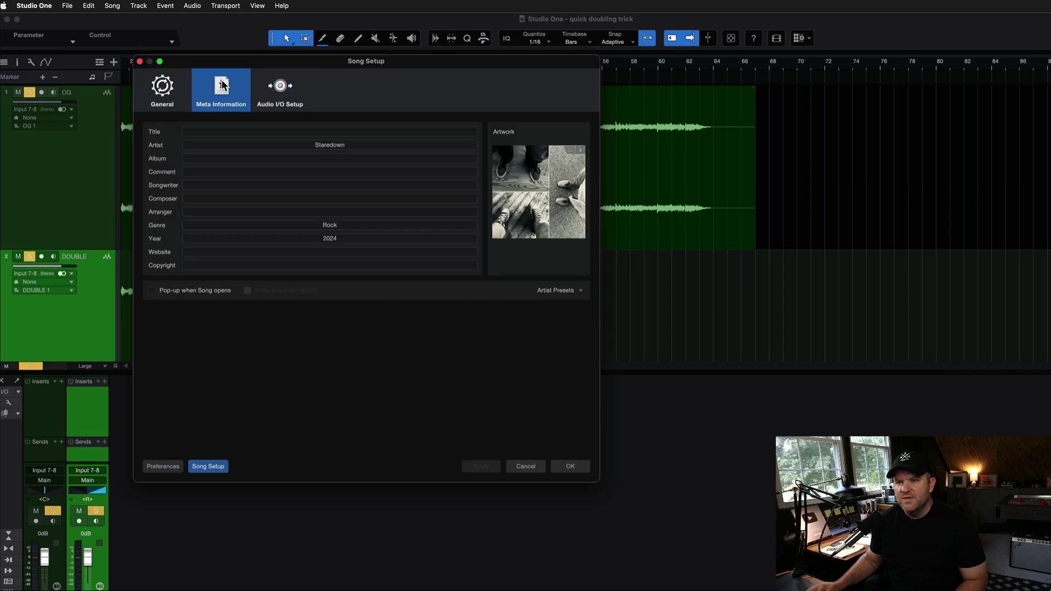
{"action": "left_click", "coordinate": [280, 88]}
{"action": "left_click", "coordinate": [230, 87]}
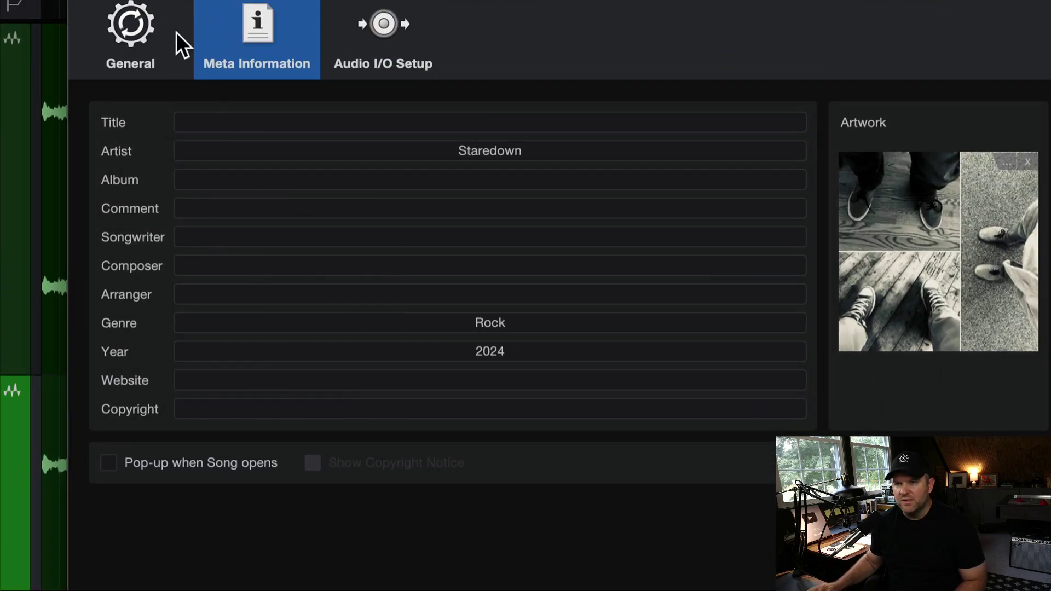
{"action": "left_click", "coordinate": [176, 33]}
{"action": "left_click", "coordinate": [192, 114]}
{"action": "left_click", "coordinate": [273, 116]}
{"action": "left_click", "coordinate": [125, 116]}
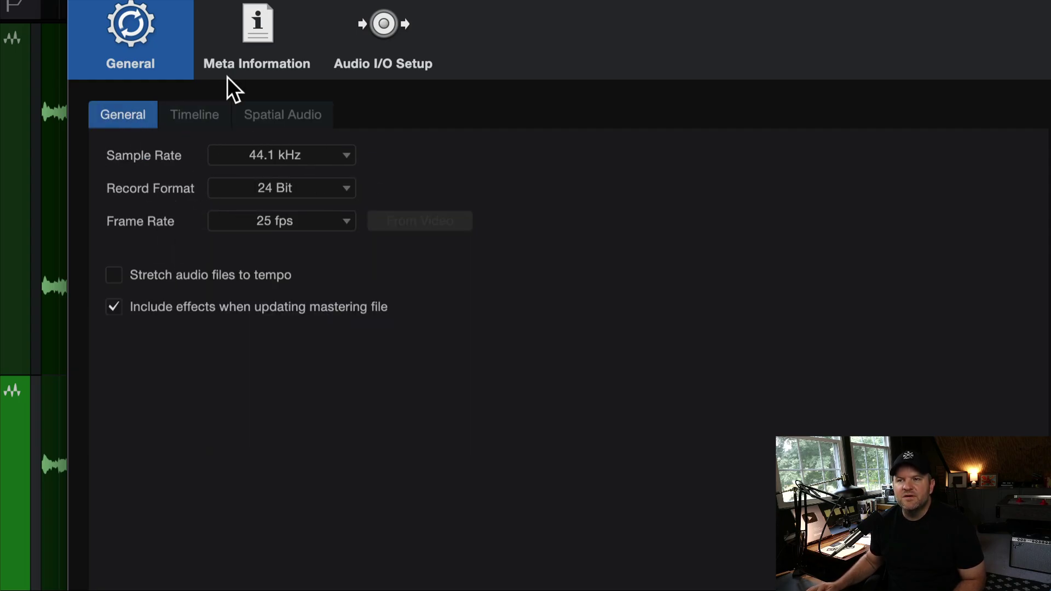
{"action": "left_click", "coordinate": [238, 54]}
Step: Switch between the Revelator IO 44 input and output routing in Audio I/O Setup
{"action": "left_click", "coordinate": [380, 31]}
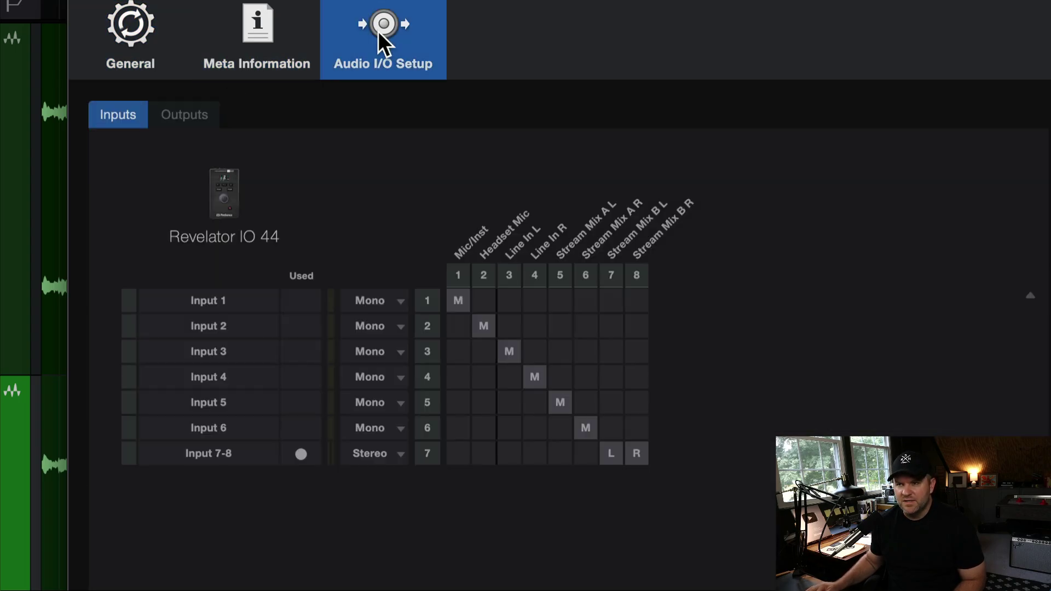
{"action": "left_click", "coordinate": [213, 131]}
{"action": "left_click", "coordinate": [144, 136]}
{"action": "left_click", "coordinate": [178, 136]}
{"action": "left_click", "coordinate": [130, 135]}
{"action": "left_click", "coordinate": [173, 136]}
{"action": "left_click", "coordinate": [116, 133]}
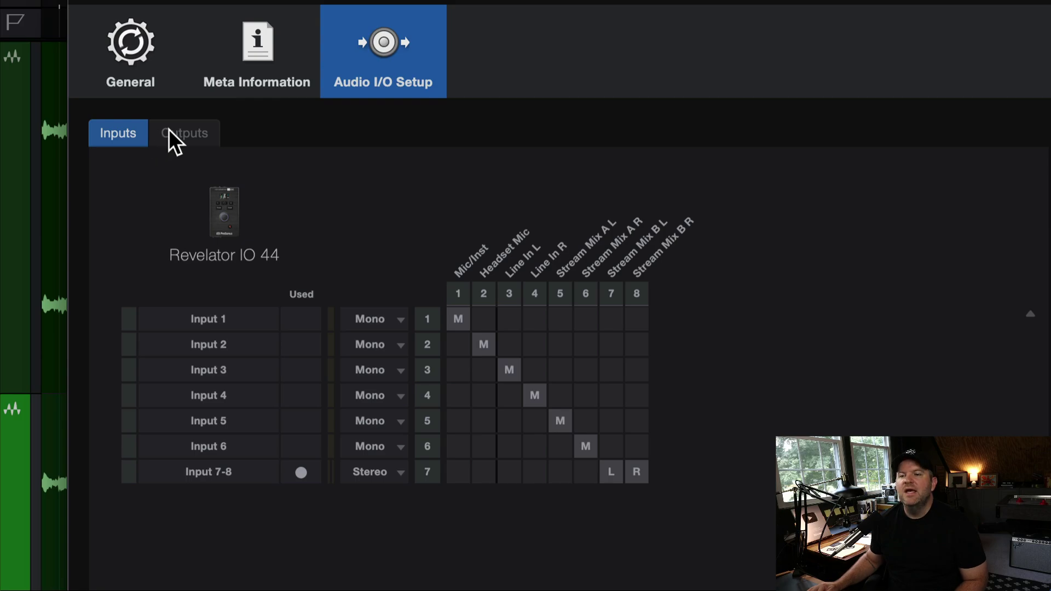
{"action": "left_click", "coordinate": [169, 132]}
Step: Compare inputs and outputs, finishing on the outputs with stereo Main and mono Click
{"action": "left_click", "coordinate": [135, 136]}
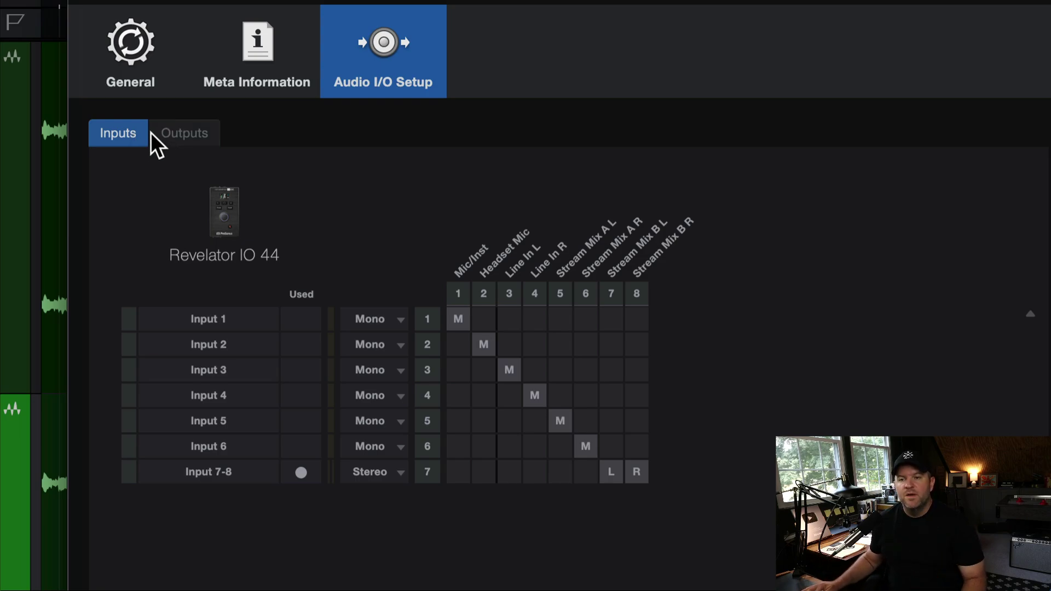
{"action": "left_click", "coordinate": [176, 132]}
{"action": "left_click", "coordinate": [105, 133]}
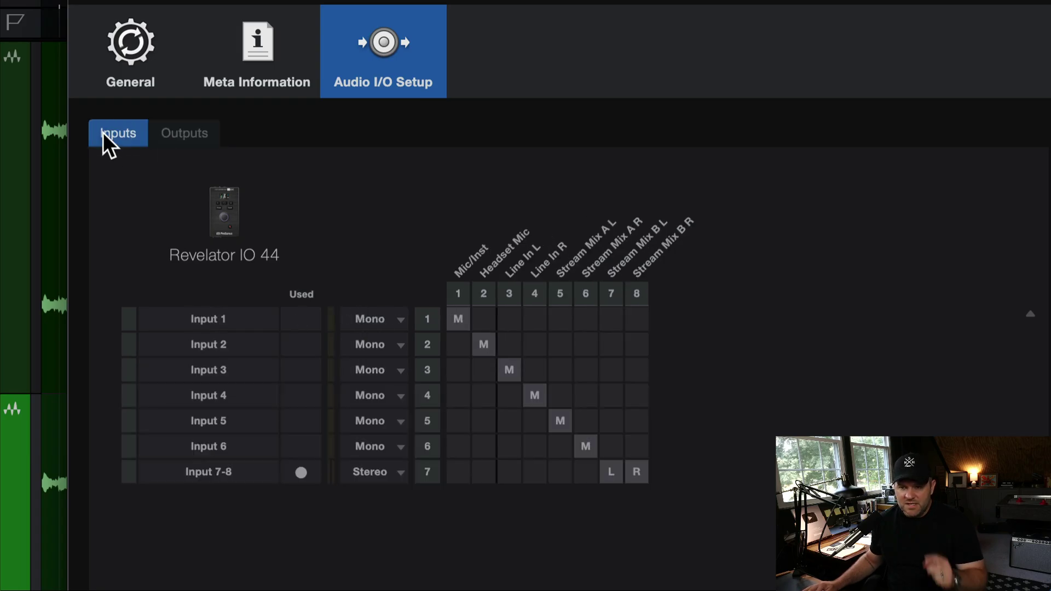
{"action": "left_click", "coordinate": [159, 134]}
{"action": "left_click", "coordinate": [120, 134]}
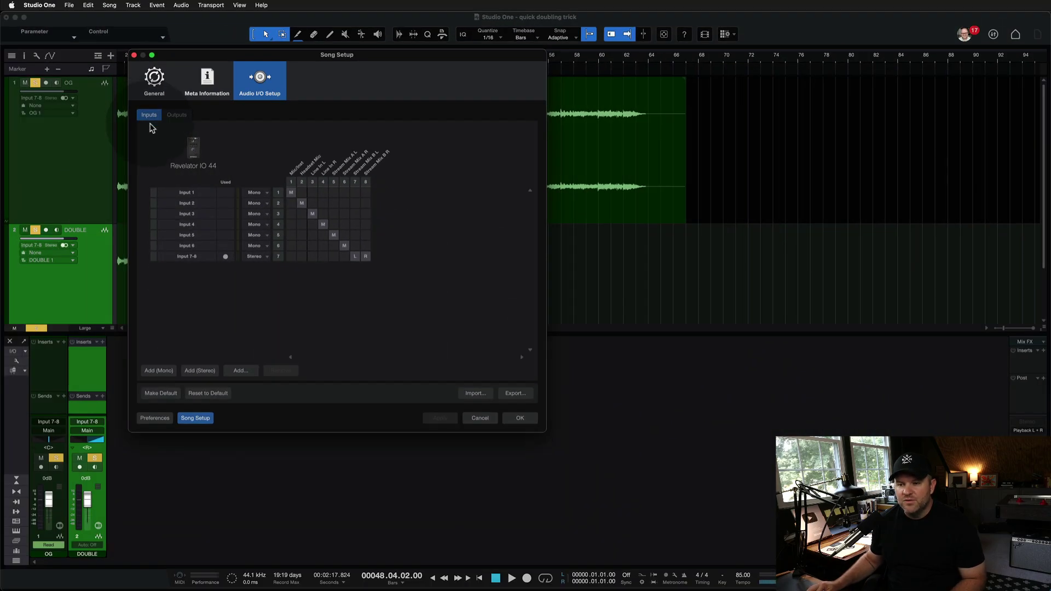
{"action": "left_click", "coordinate": [163, 137]}
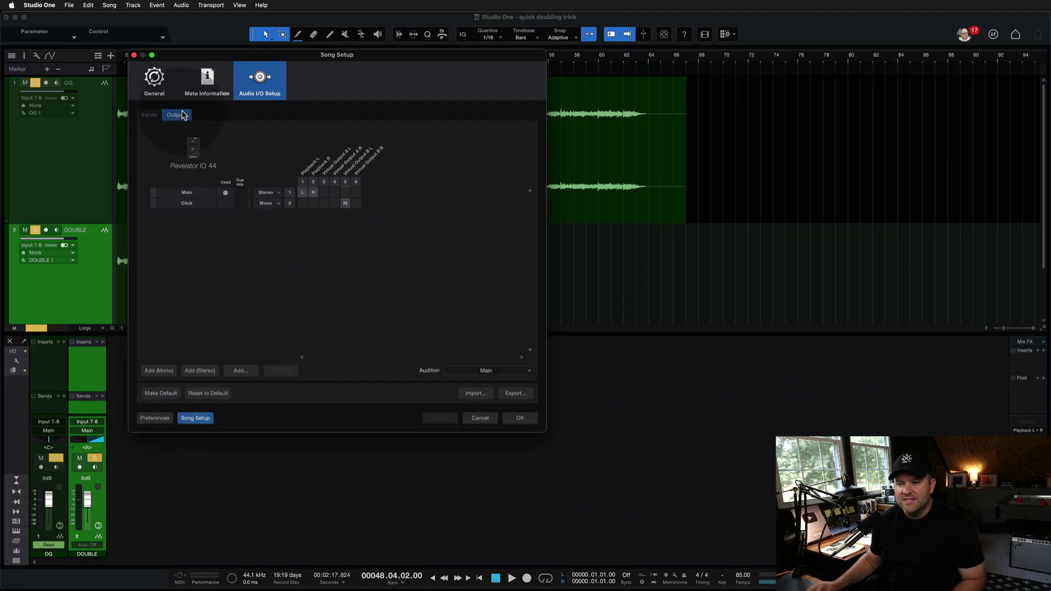
Step: Switch playback to MacBook Pro Speakers and back to Revelator IO 44, then return to the song
{"action": "left_click", "coordinate": [517, 418]}
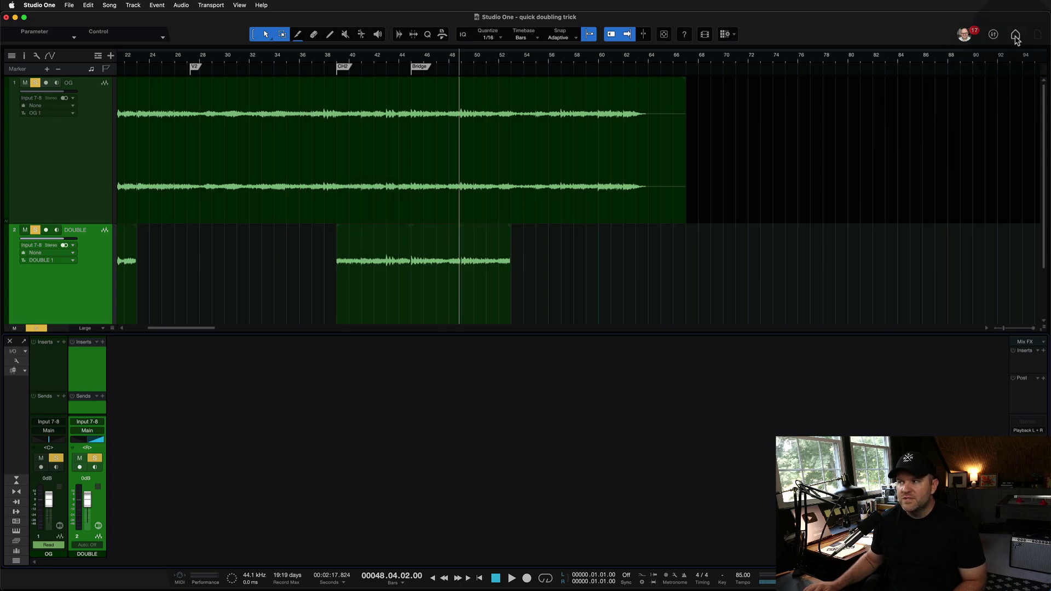
{"action": "left_click", "coordinate": [1015, 36]}
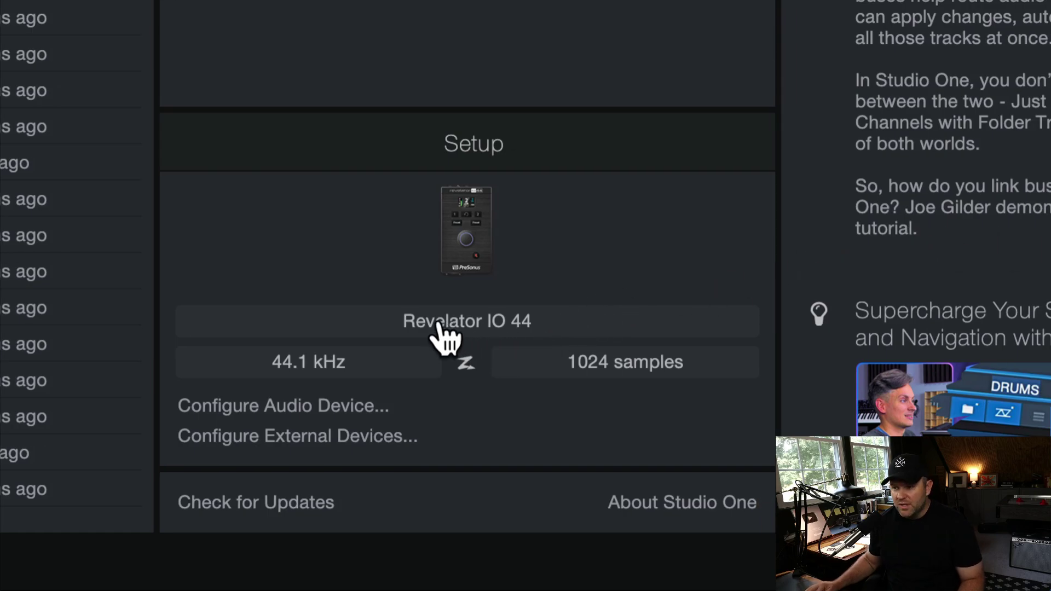
{"action": "left_click", "coordinate": [439, 325]}
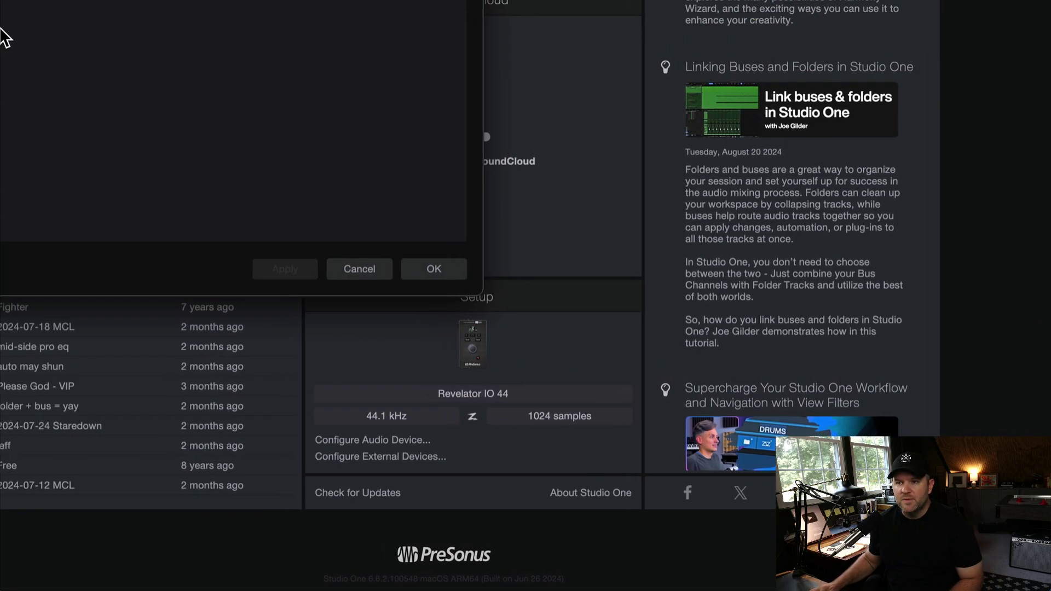
{"action": "left_click", "coordinate": [356, 49]}
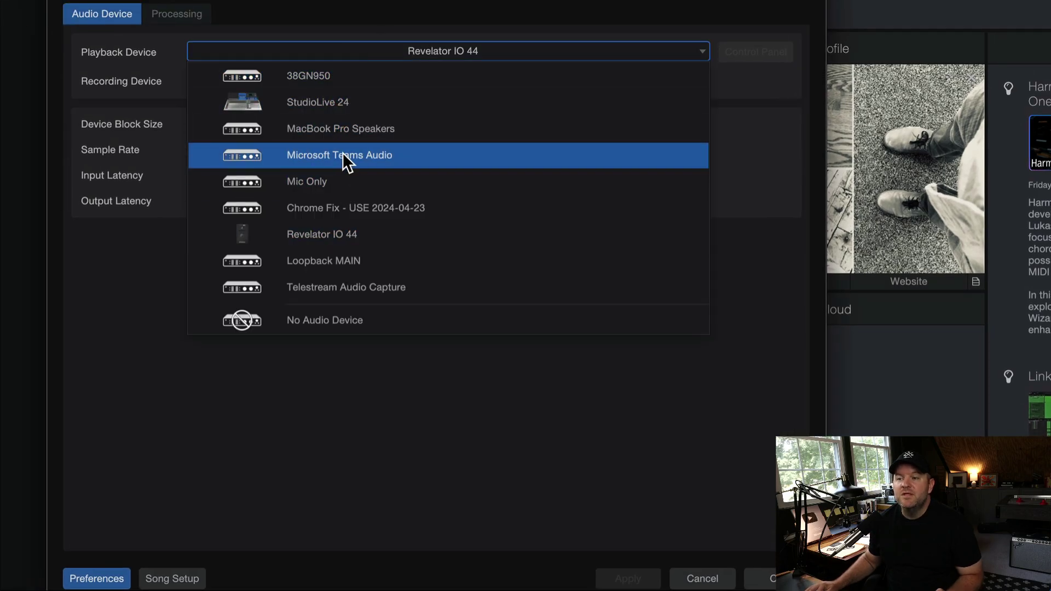
{"action": "left_click", "coordinate": [340, 129]}
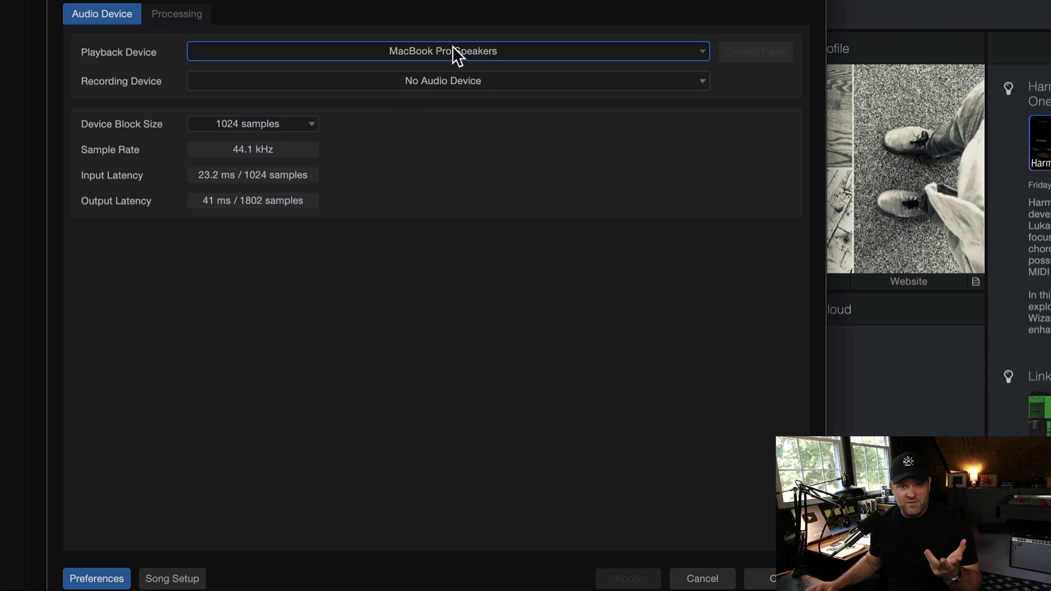
{"action": "left_click", "coordinate": [483, 57]}
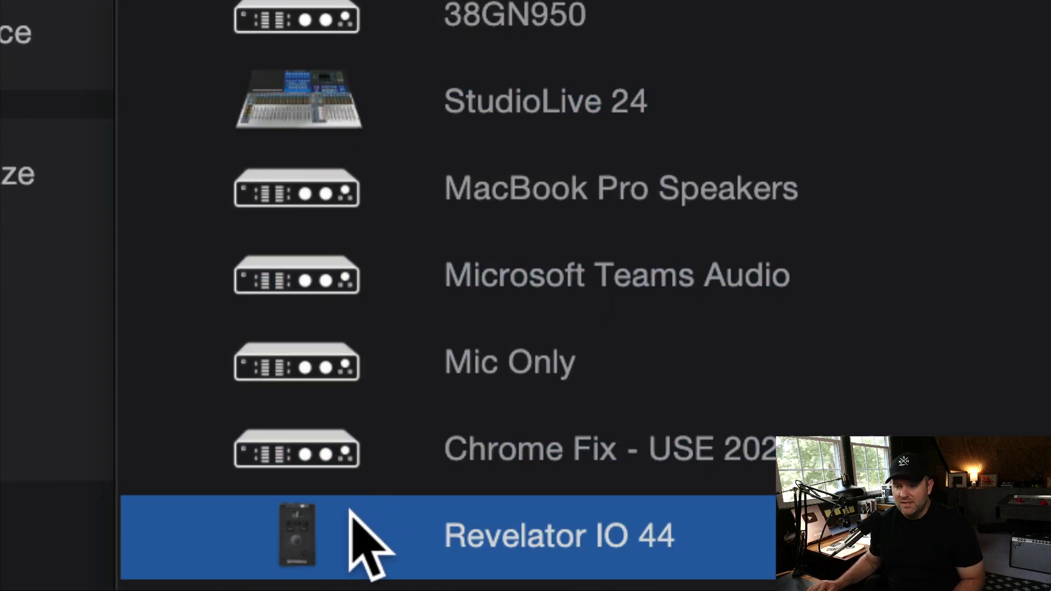
{"action": "left_click", "coordinate": [423, 433]}
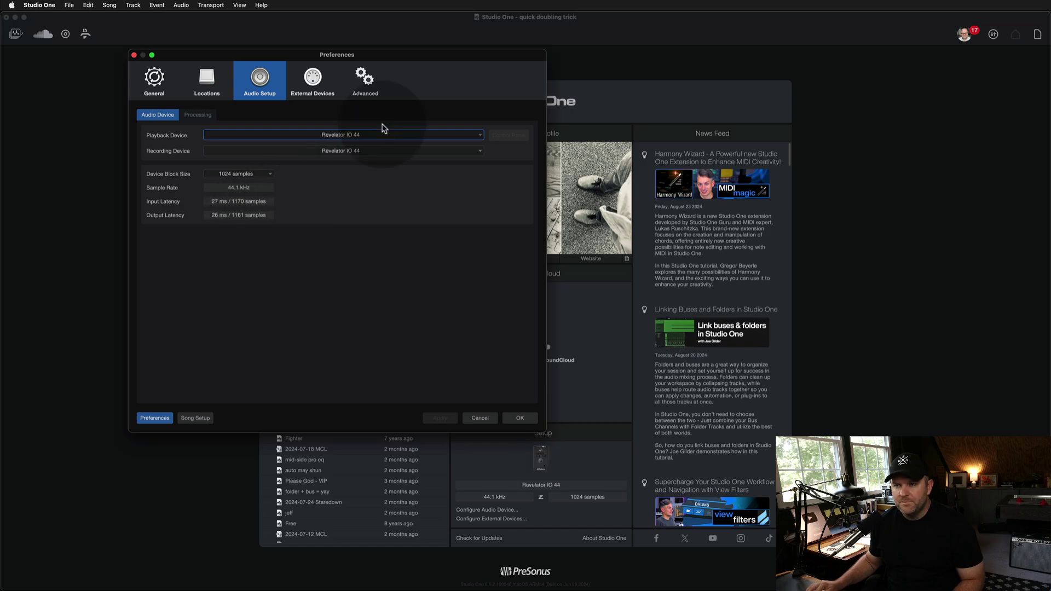
{"action": "left_click", "coordinate": [520, 419]}
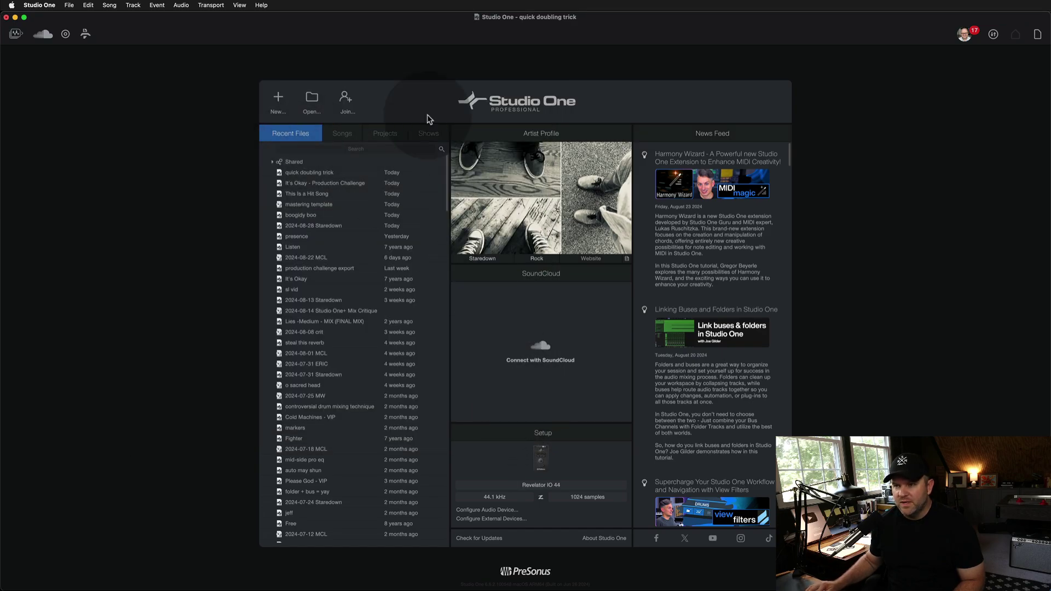
{"action": "left_click", "coordinate": [1039, 35]}
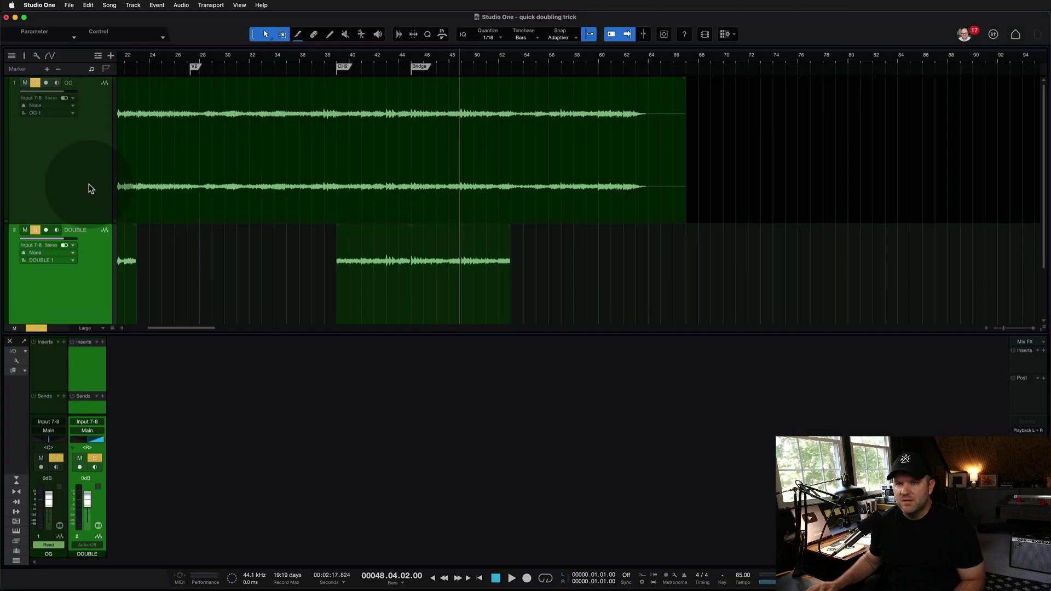
Step: Reopen the song's input setup and select every input, Input 1 through Input 7-8
{"action": "left_click", "coordinate": [12, 351]}
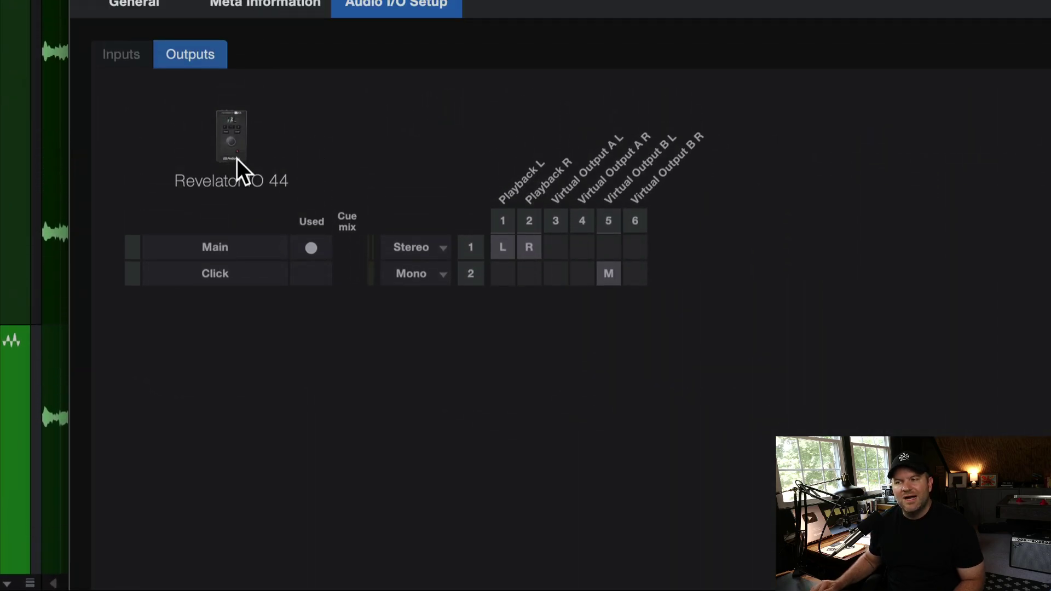
{"action": "left_click", "coordinate": [127, 55]}
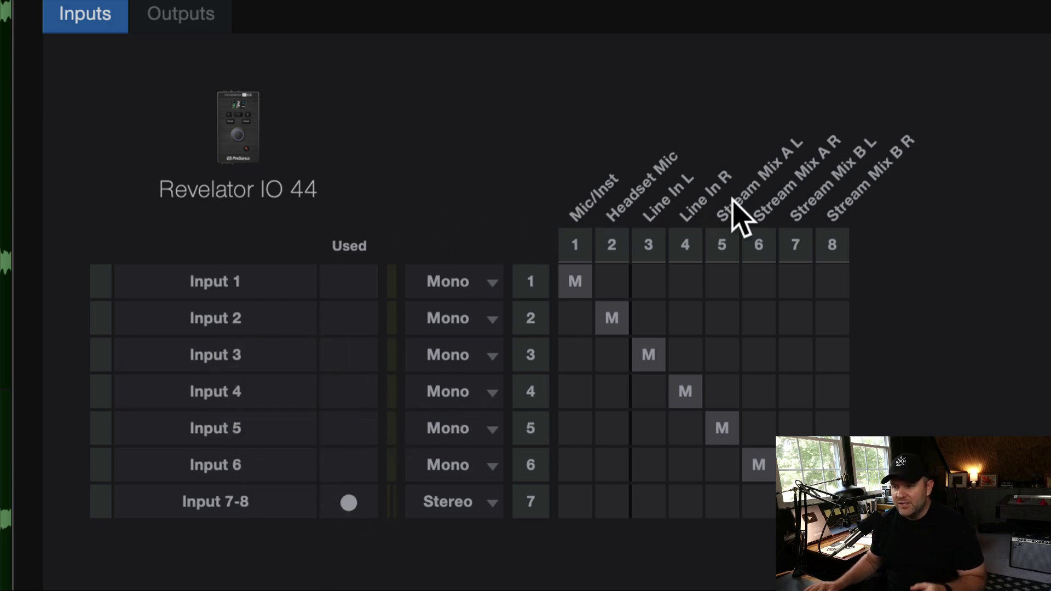
{"action": "left_click", "coordinate": [245, 294]}
{"action": "left_click", "coordinate": [247, 501], "text": "shift"}
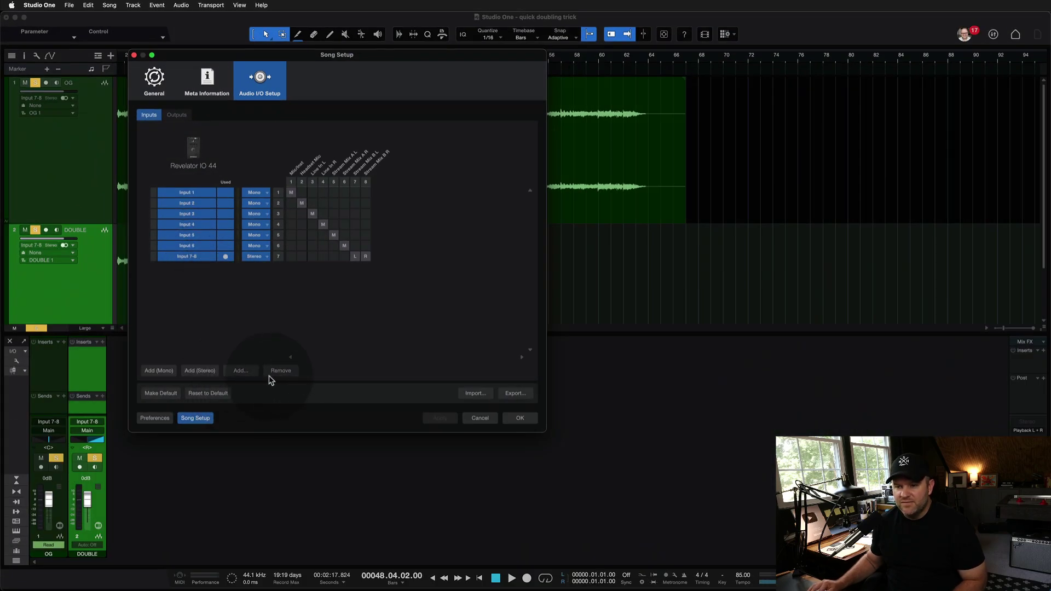
Step: Remove all the selected song inputs and confirm the deletion
{"action": "left_click", "coordinate": [281, 373]}
{"action": "left_click", "coordinate": [244, 161]}
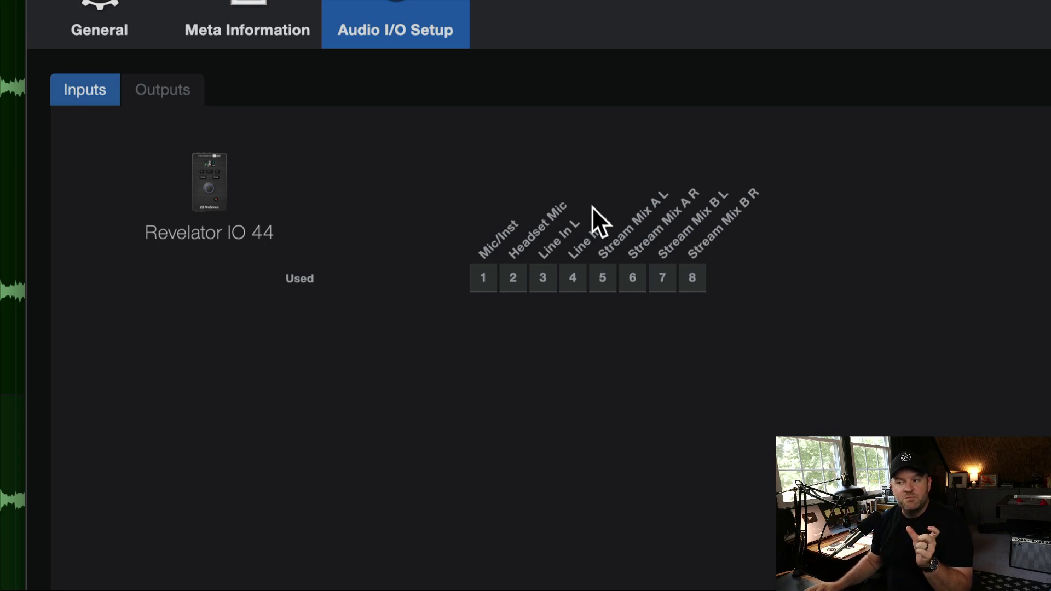
{"action": "mouse_move", "coordinate": [525, 272]}
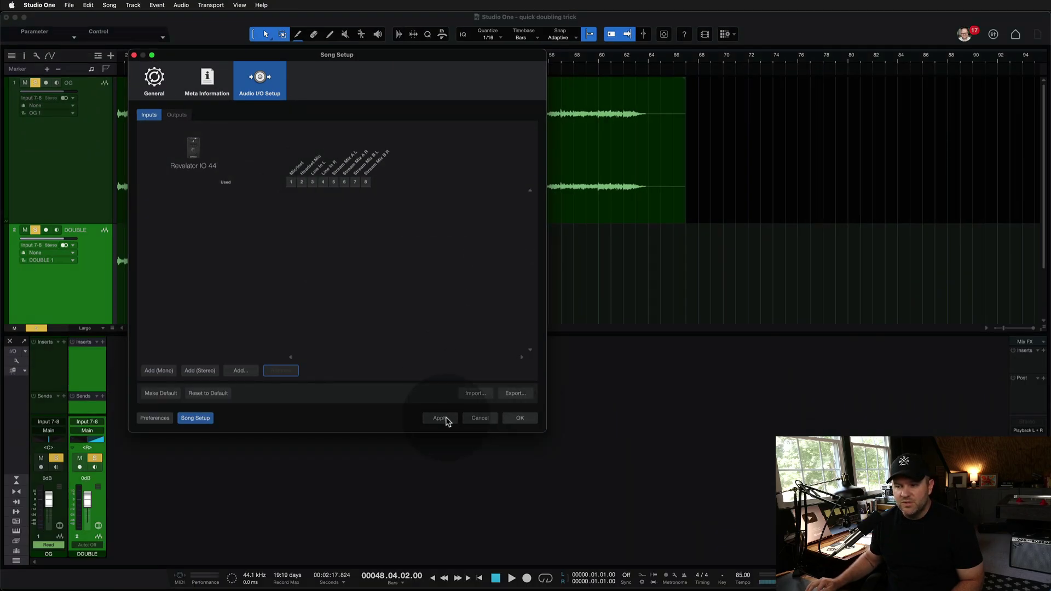
Step: Close the emptied input setup and add a mono audio track named VOCAL coloured purple
{"action": "left_click", "coordinate": [520, 418]}
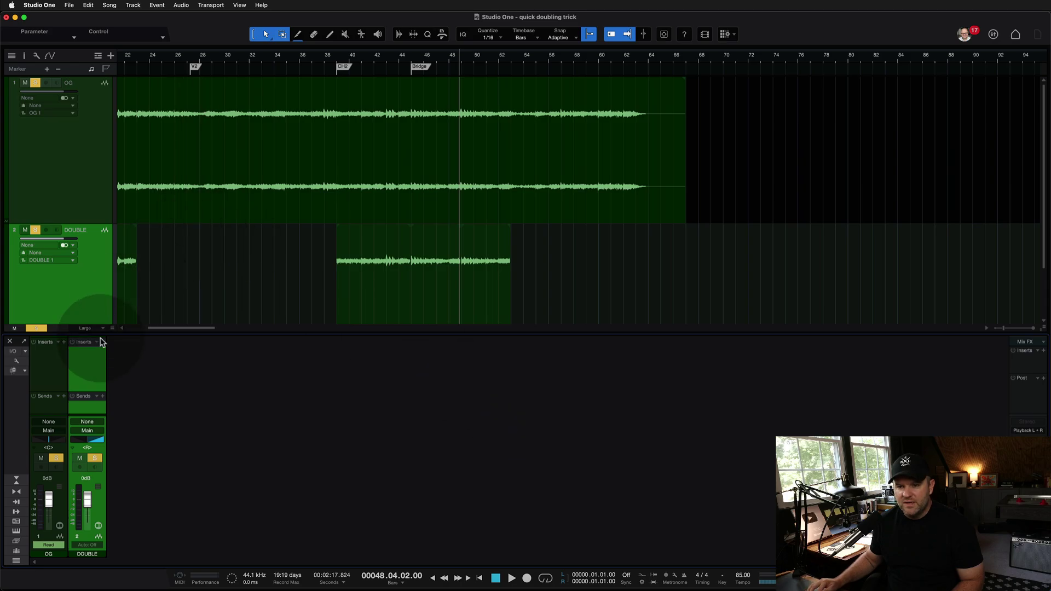
{"action": "type", "text": "t"}
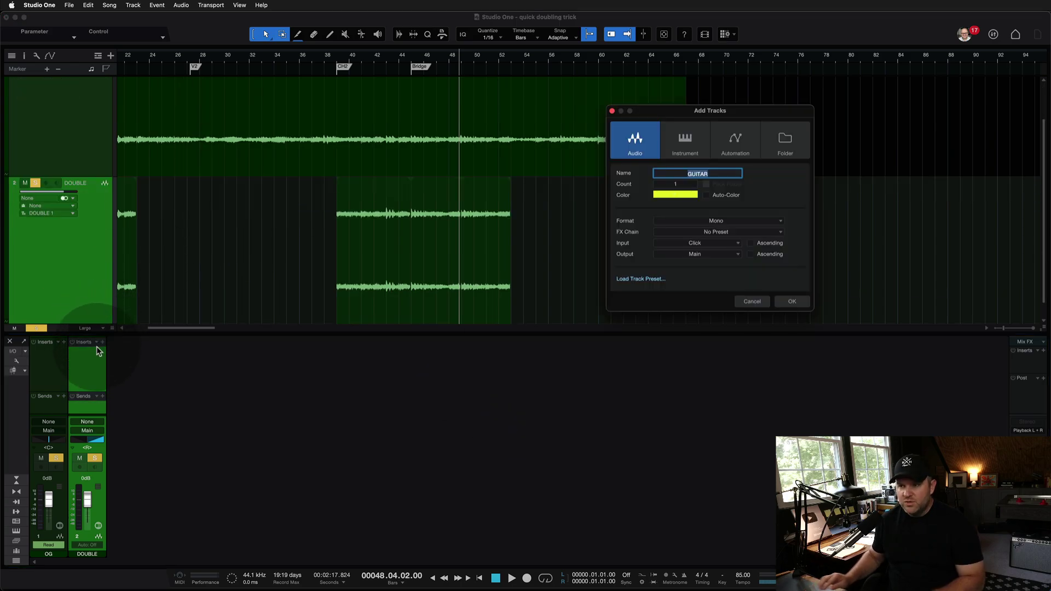
{"action": "type", "text": "voc"}
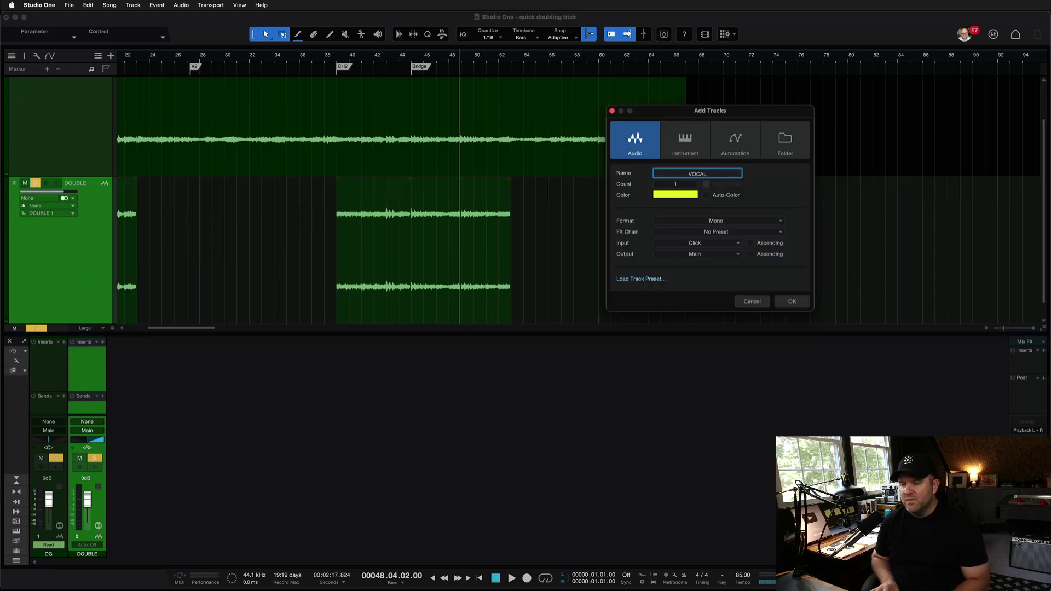
{"action": "key", "text": "Return"}
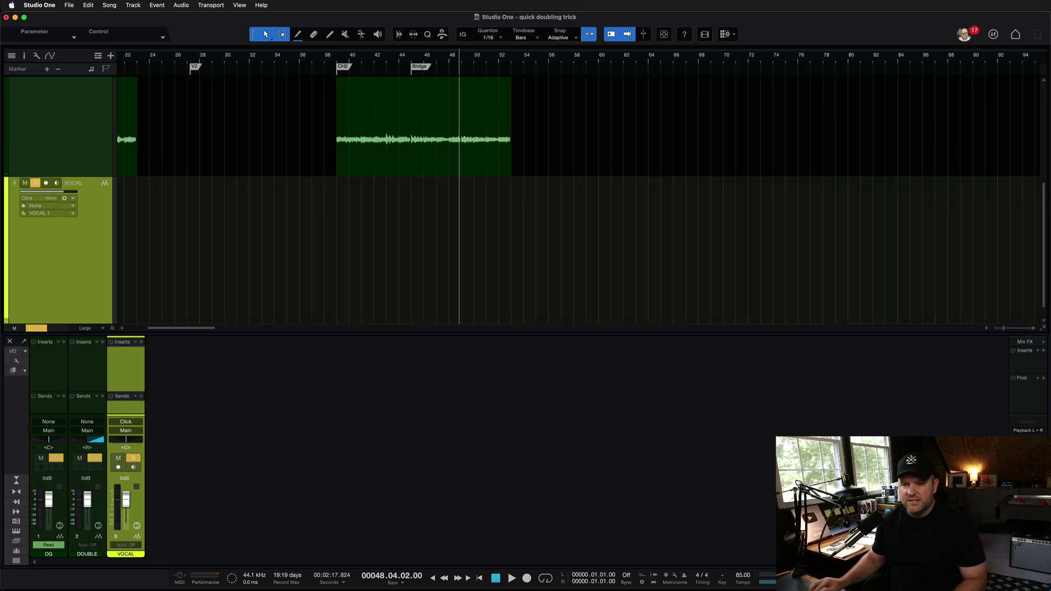
{"action": "left_click", "coordinate": [110, 556]}
{"action": "left_click", "coordinate": [337, 496]}
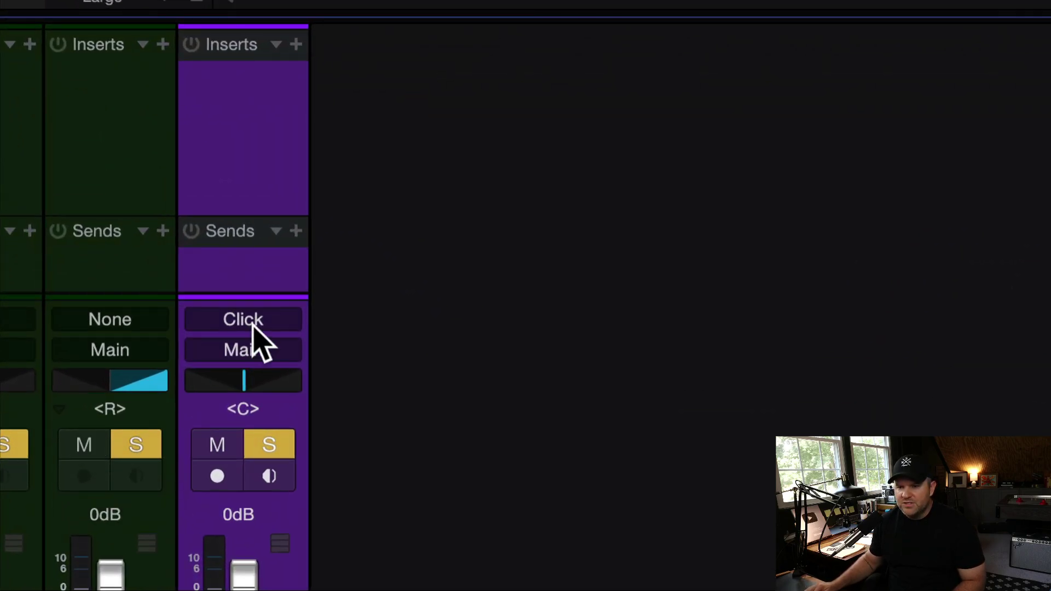
Step: Check the VOCAL track's input and output choices, then go to the song's Audio I/O Setup
{"action": "left_click", "coordinate": [253, 327]}
{"action": "left_click", "coordinate": [241, 299]}
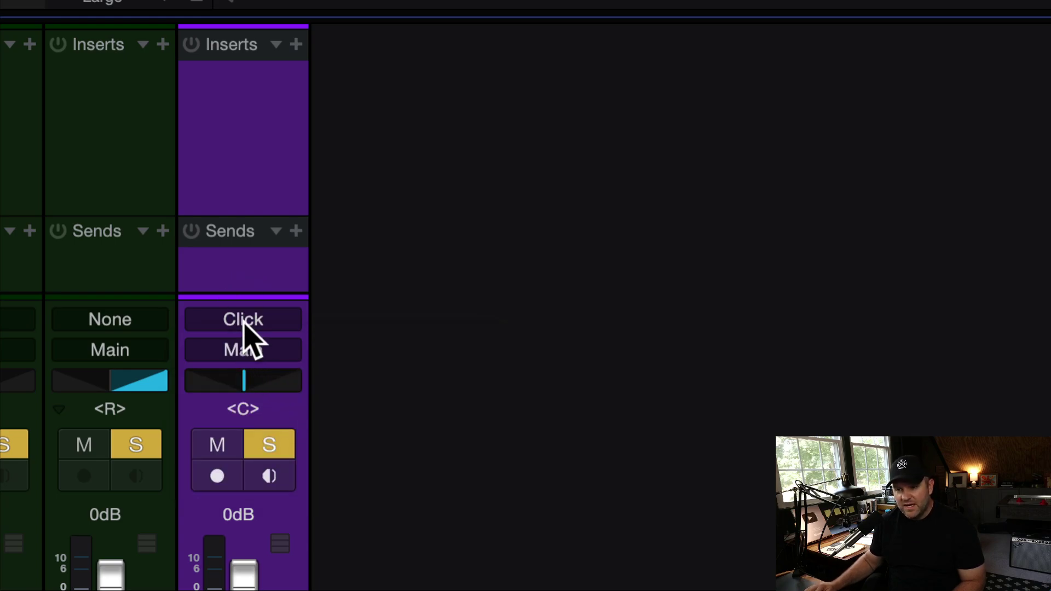
{"action": "left_click", "coordinate": [240, 351]}
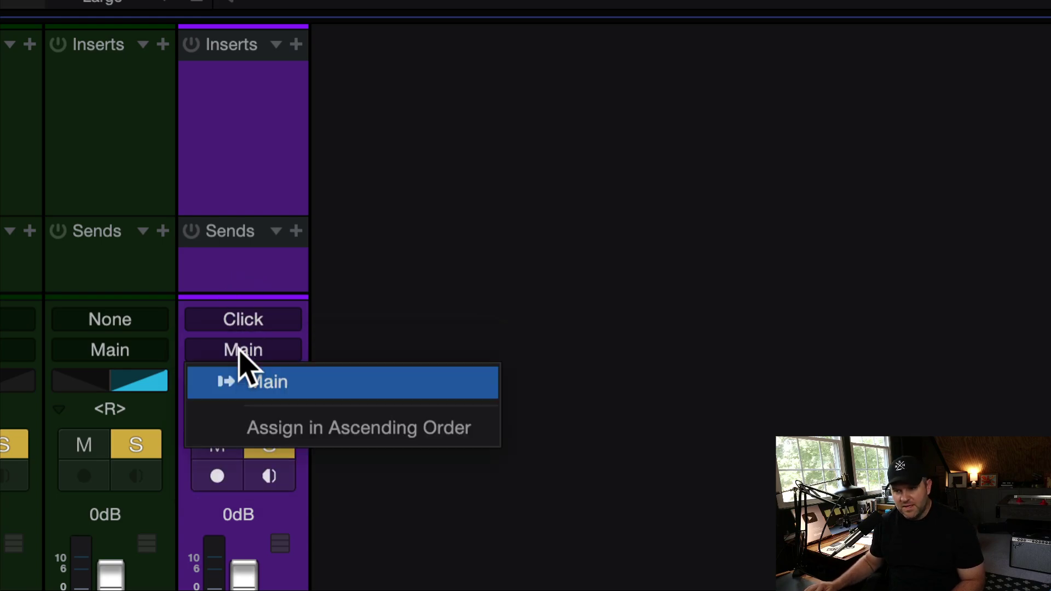
{"action": "left_click", "coordinate": [239, 258]}
{"action": "left_click", "coordinate": [239, 313]}
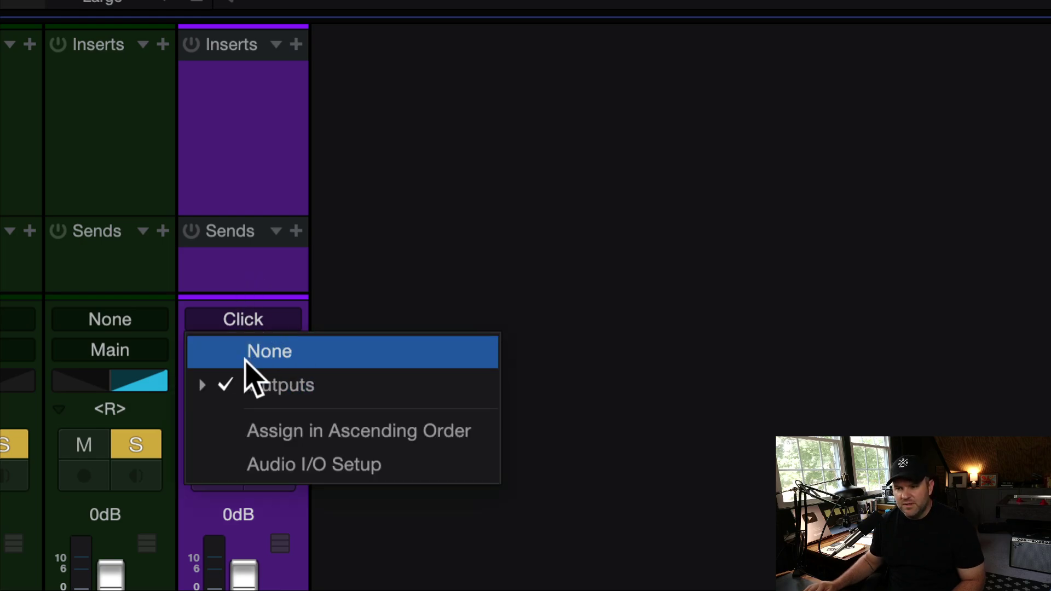
{"action": "left_click", "coordinate": [203, 386]}
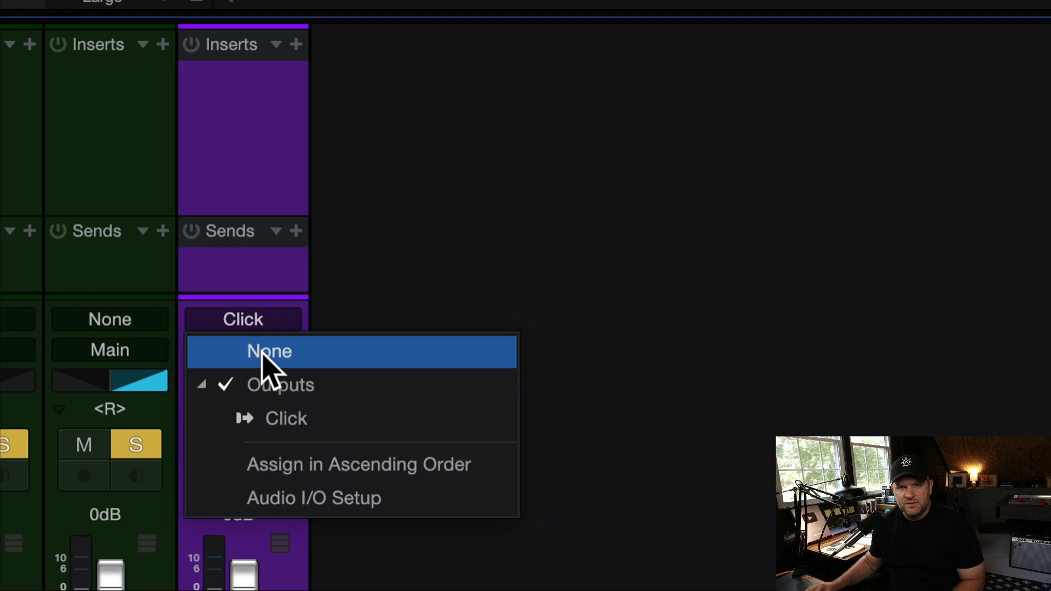
{"action": "left_click", "coordinate": [288, 496]}
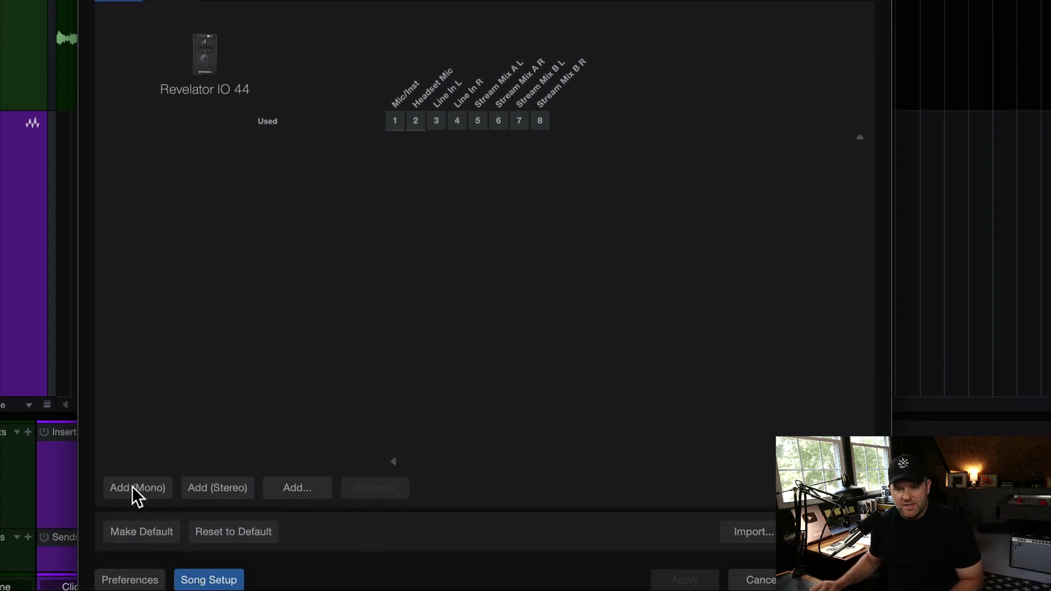
Step: Add two mono inputs, Input 1 on Mic/Inst and Input 2 on Headset Mic
{"action": "left_click", "coordinate": [133, 486]}
{"action": "left_click", "coordinate": [133, 487]}
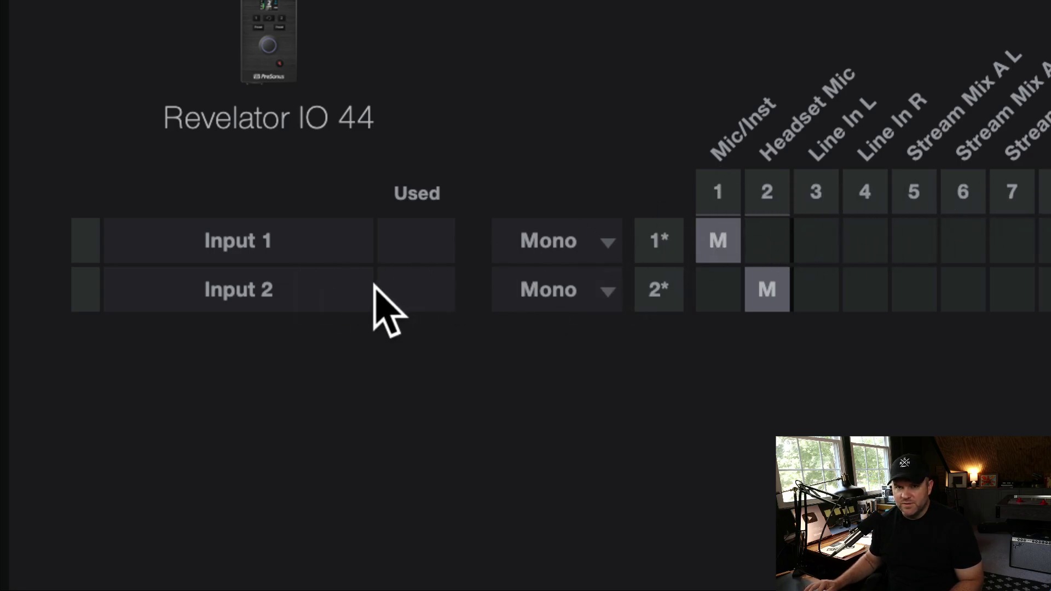
{"action": "left_click", "coordinate": [294, 285]}
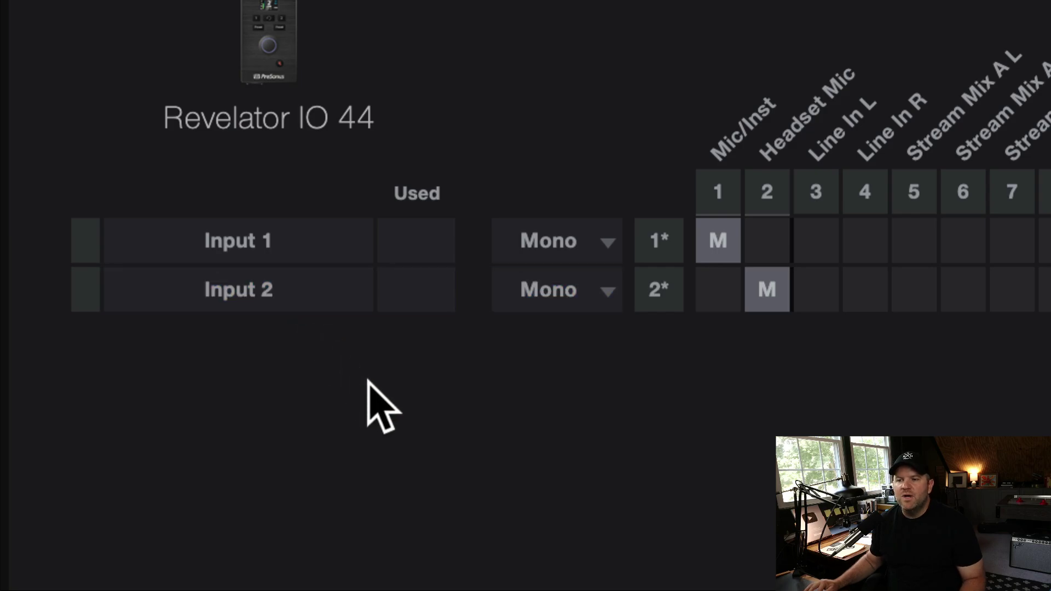
{"action": "left_click", "coordinate": [242, 244]}
{"action": "key", "text": "Down"}
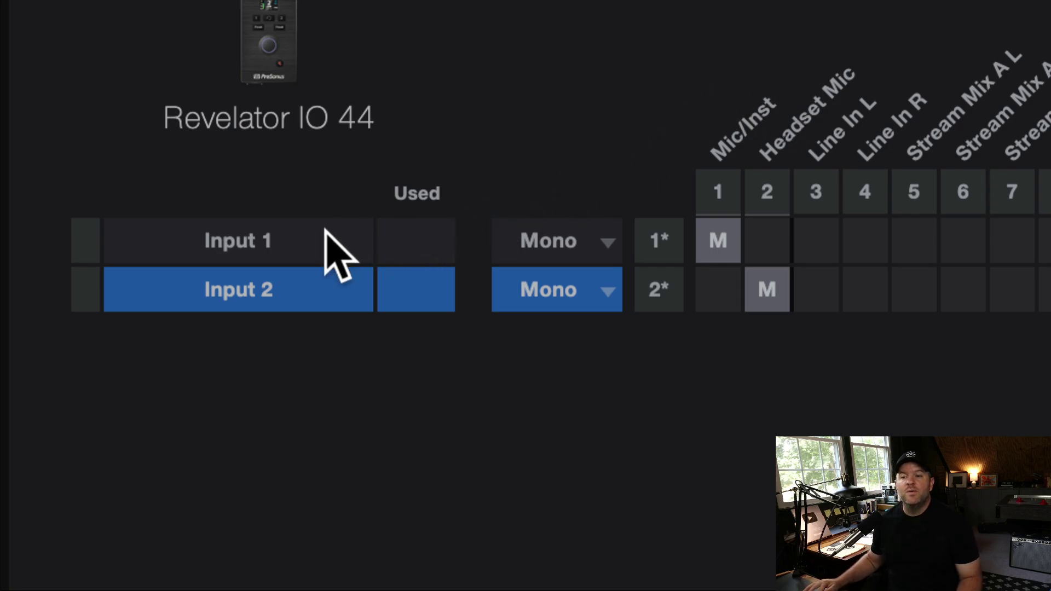
Step: Rename Input 1 to 'Guitar' and Input 2 to 'Mic'
{"action": "left_click", "coordinate": [279, 236]}
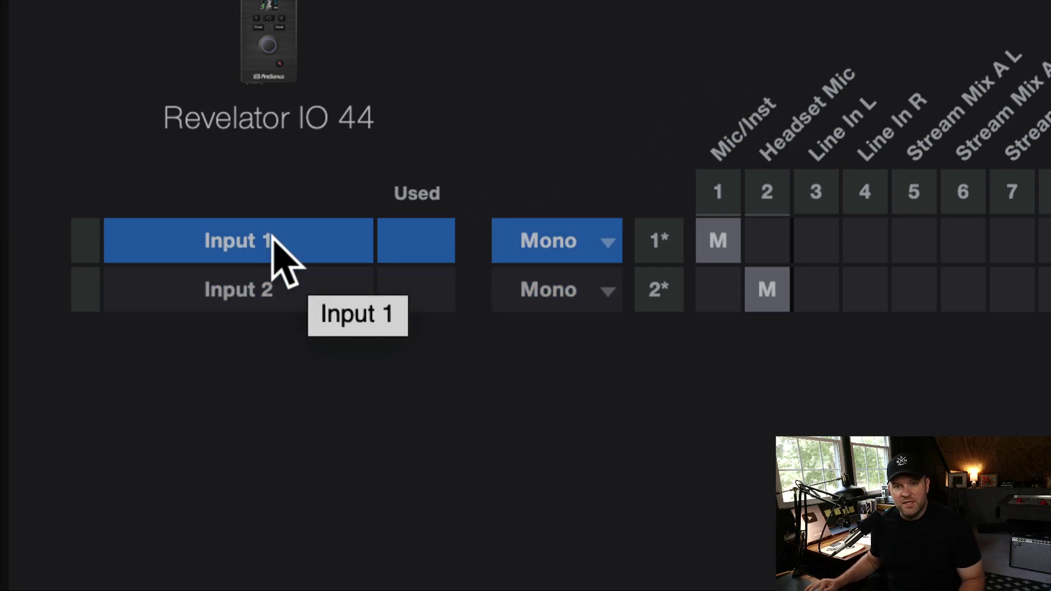
{"action": "double_click", "coordinate": [263, 239]}
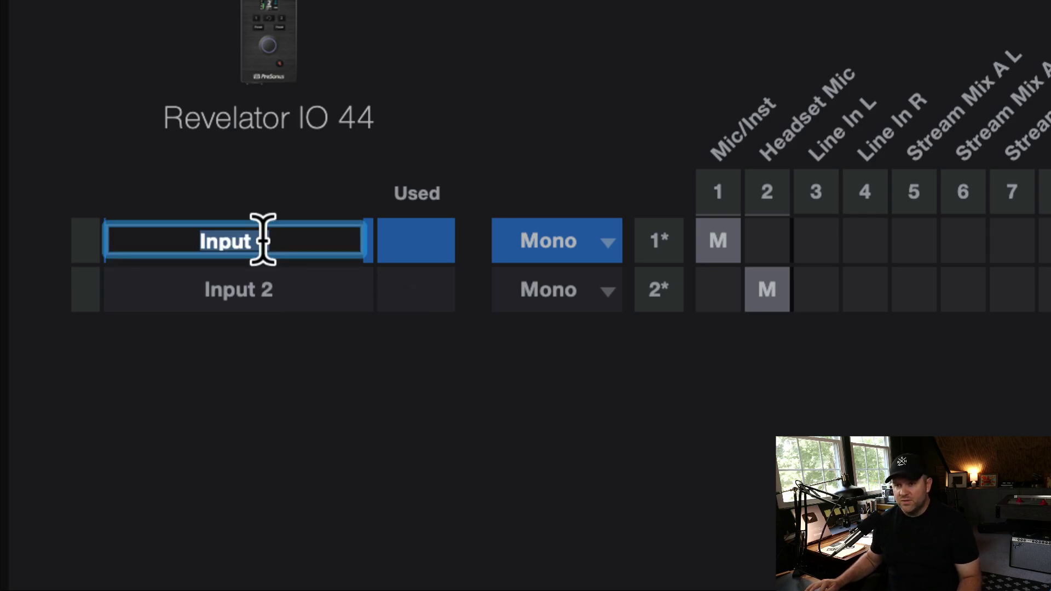
{"action": "type", "text": "Guitar"}
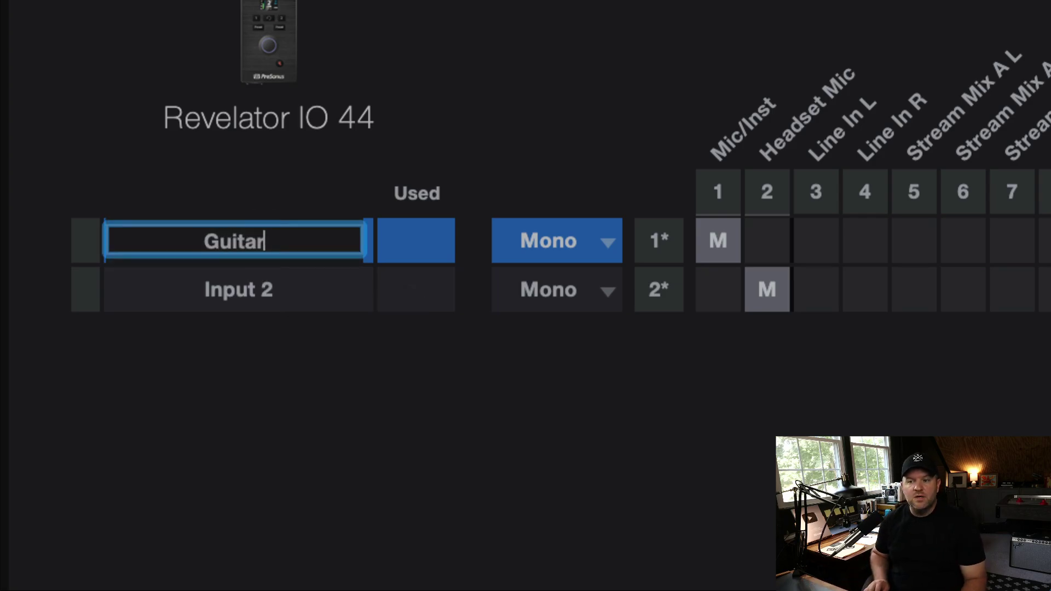
{"action": "key", "text": "Return"}
{"action": "double_click", "coordinate": [252, 289]}
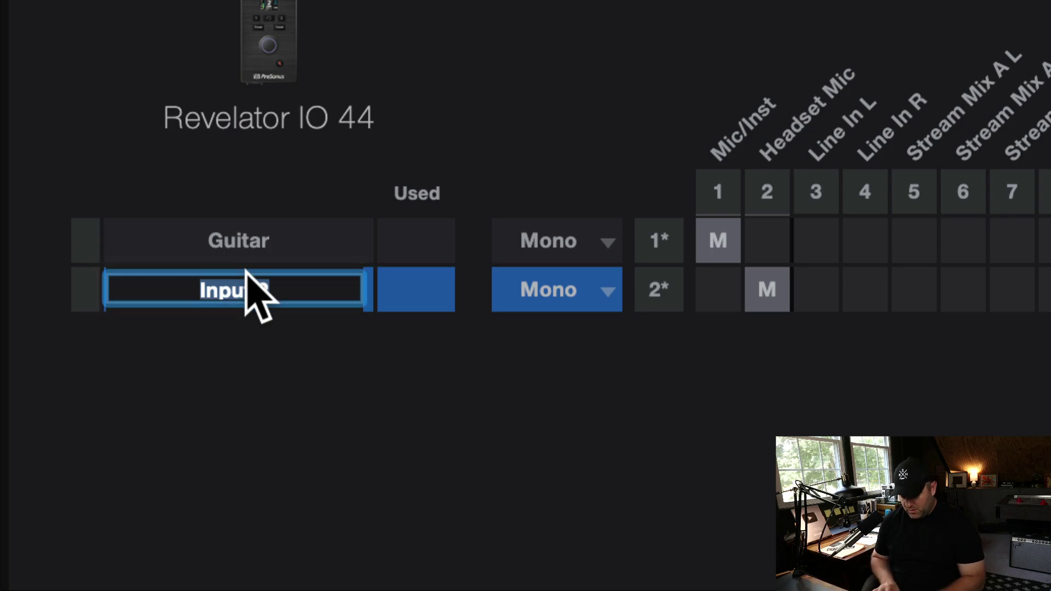
{"action": "type", "text": "NMicic"}
{"action": "key", "text": "Return"}
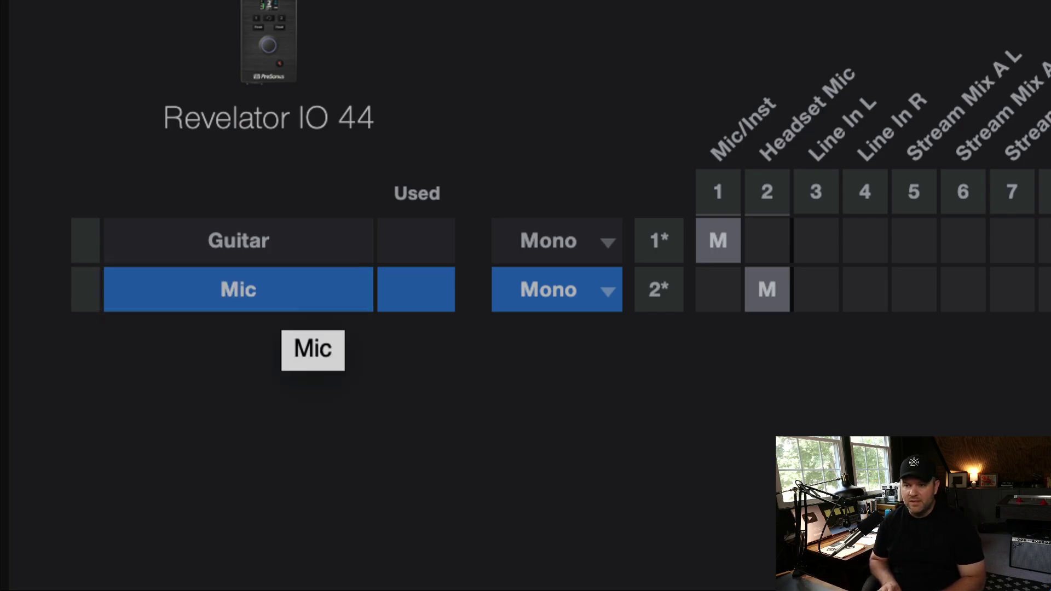
{"action": "left_click", "coordinate": [264, 336]}
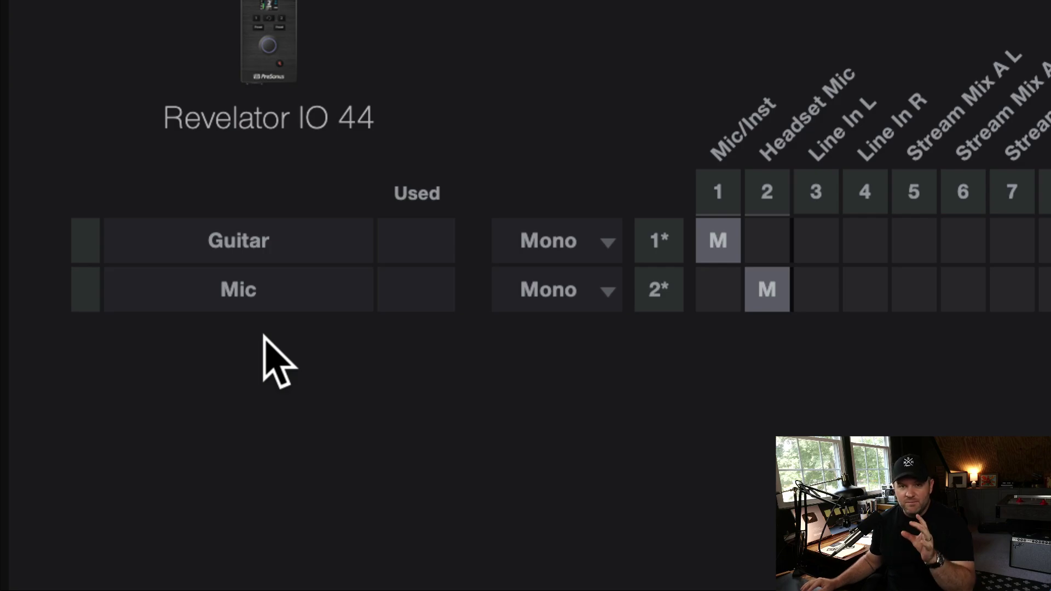
{"action": "left_click", "coordinate": [244, 244]}
{"action": "left_click", "coordinate": [249, 286]}
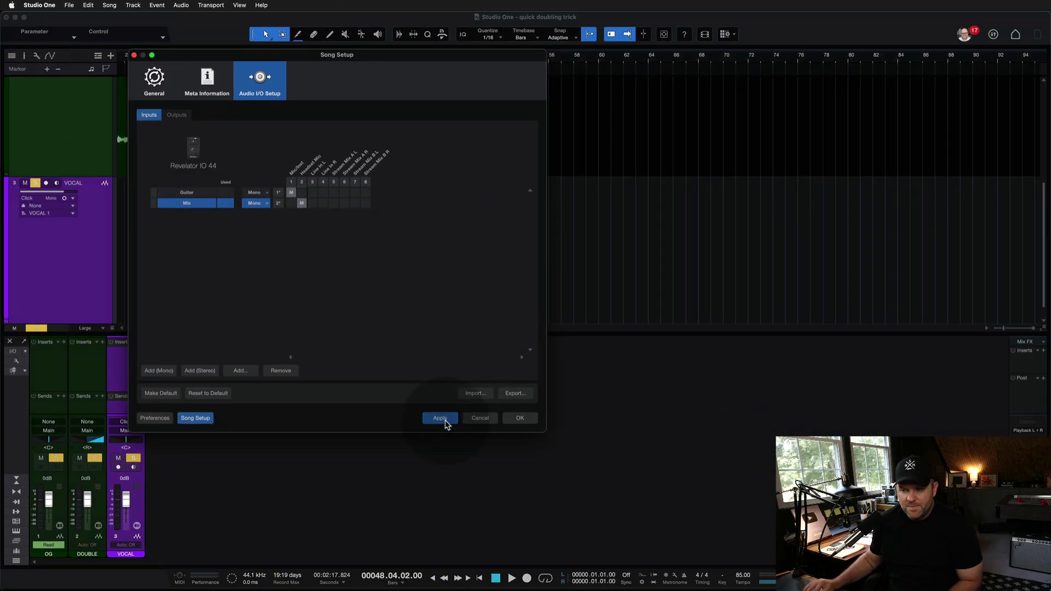
Step: Close Song Setup, check the VOCAL track's input list, then reopen the song's input setup
{"action": "left_click", "coordinate": [520, 418]}
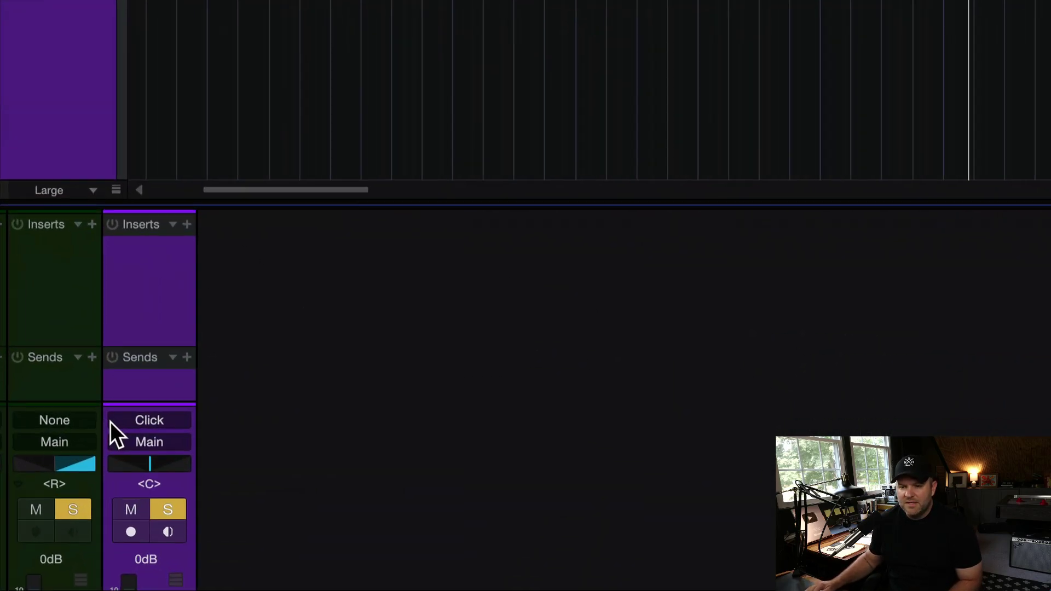
{"action": "left_click", "coordinate": [140, 419]}
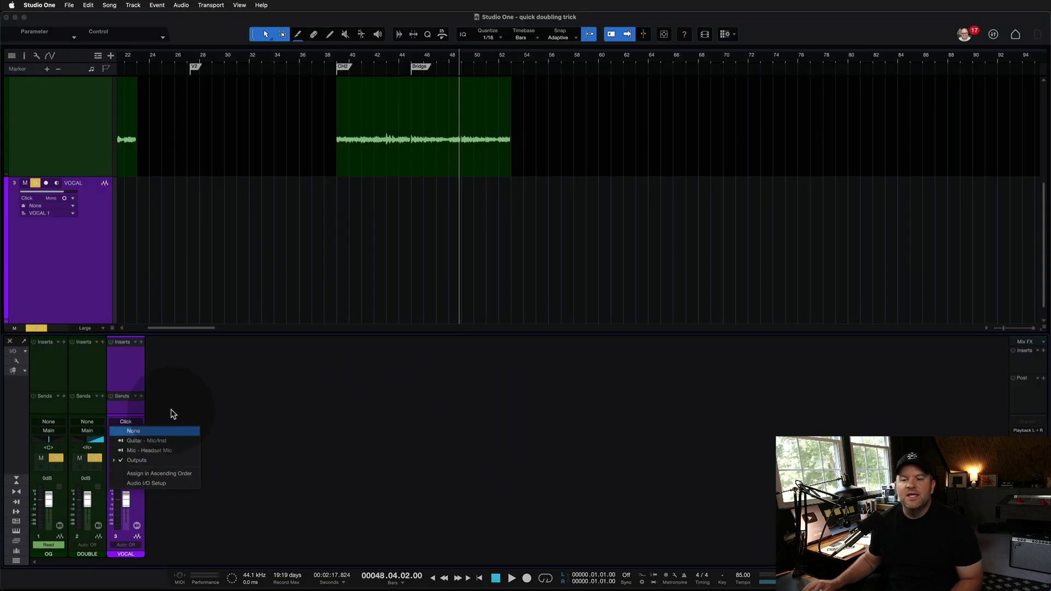
{"action": "left_click", "coordinate": [183, 412]}
{"action": "left_click", "coordinate": [10, 351]}
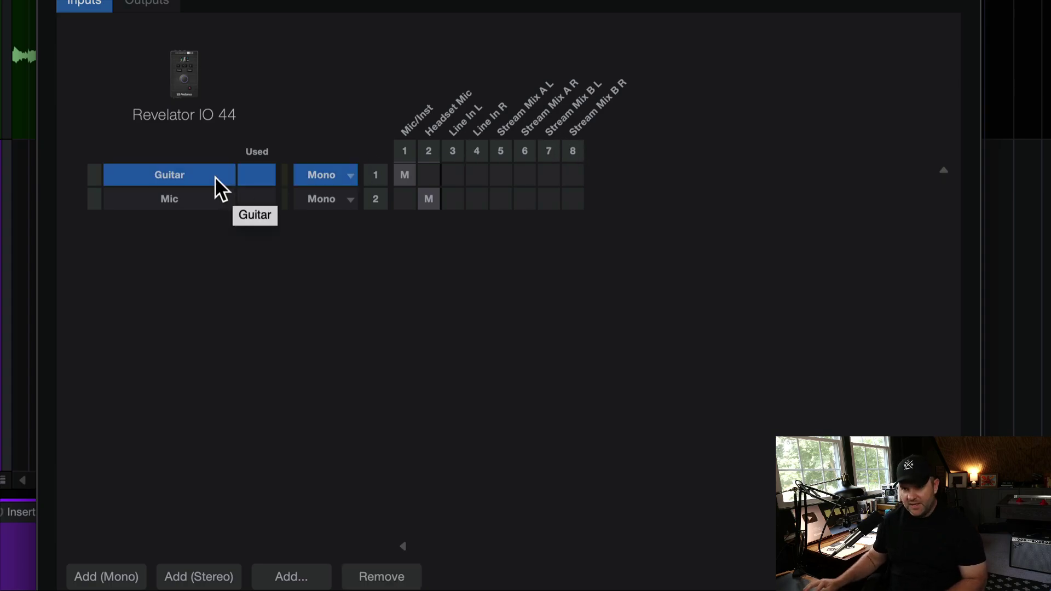
Step: Rename the Guitar and Mic inputs to Input 1 and Input 2
{"action": "double_click", "coordinate": [175, 175]}
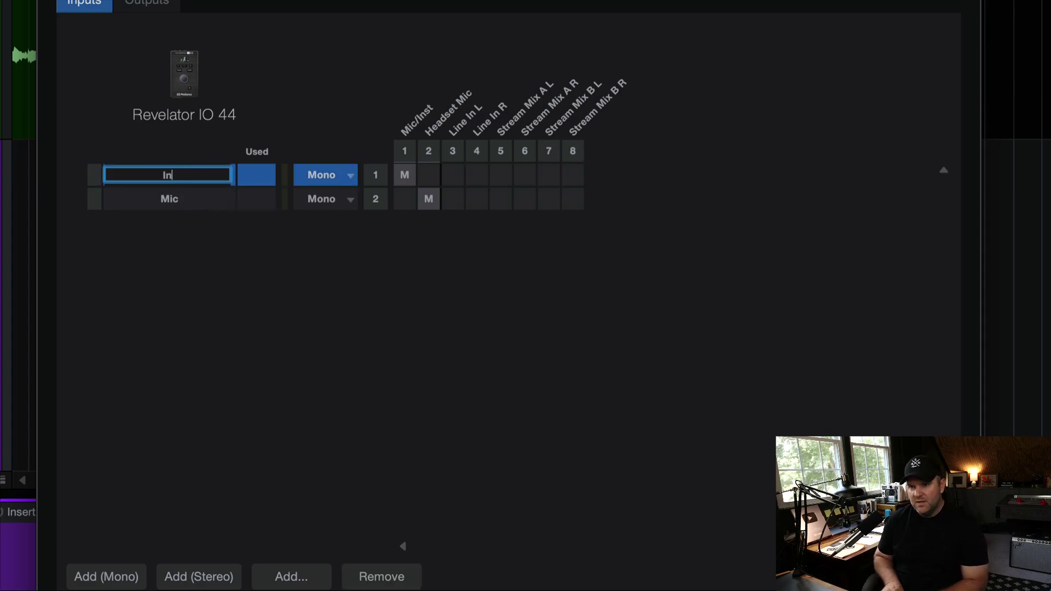
{"action": "key", "text": "Tab"}
{"action": "type", "text": "In"}
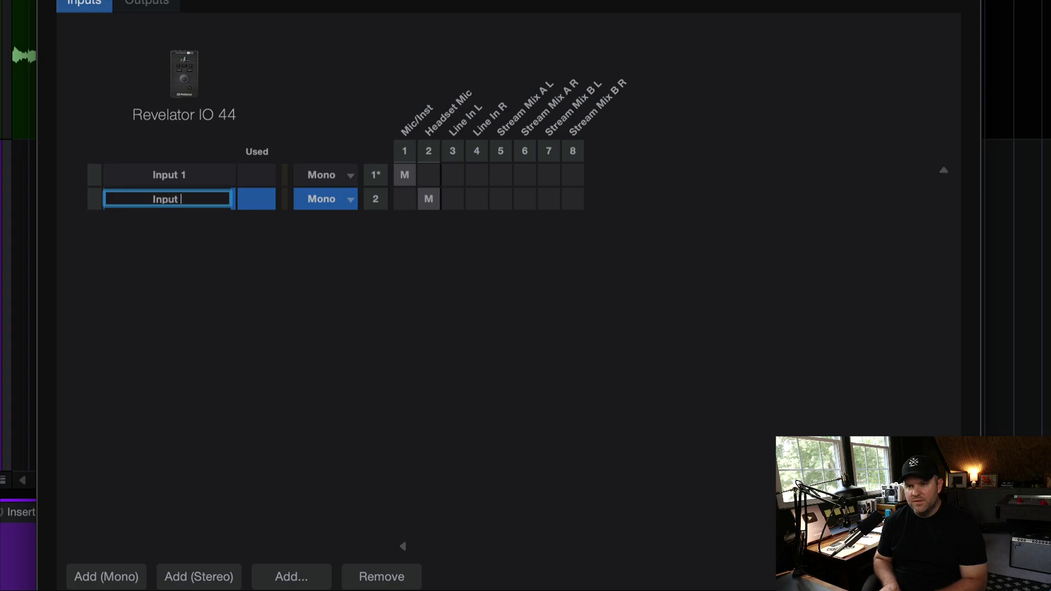
{"action": "type", "text": "put 2"}
{"action": "key", "text": "Return"}
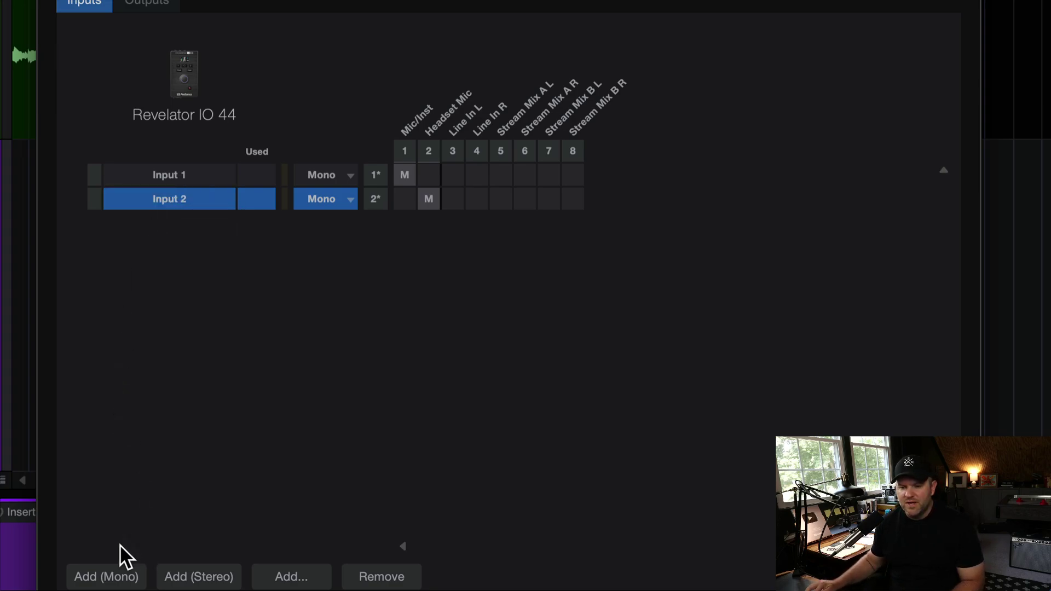
Step: Add more mono inputs, then remove Inputs 5 through 8, leaving mono Inputs 1–4
{"action": "left_click", "coordinate": [114, 571]}
{"action": "left_click", "coordinate": [113, 573]}
{"action": "left_click", "coordinate": [112, 573]}
{"action": "left_click", "coordinate": [113, 573]}
{"action": "left_click", "coordinate": [113, 573]}
{"action": "left_click", "coordinate": [112, 572]}
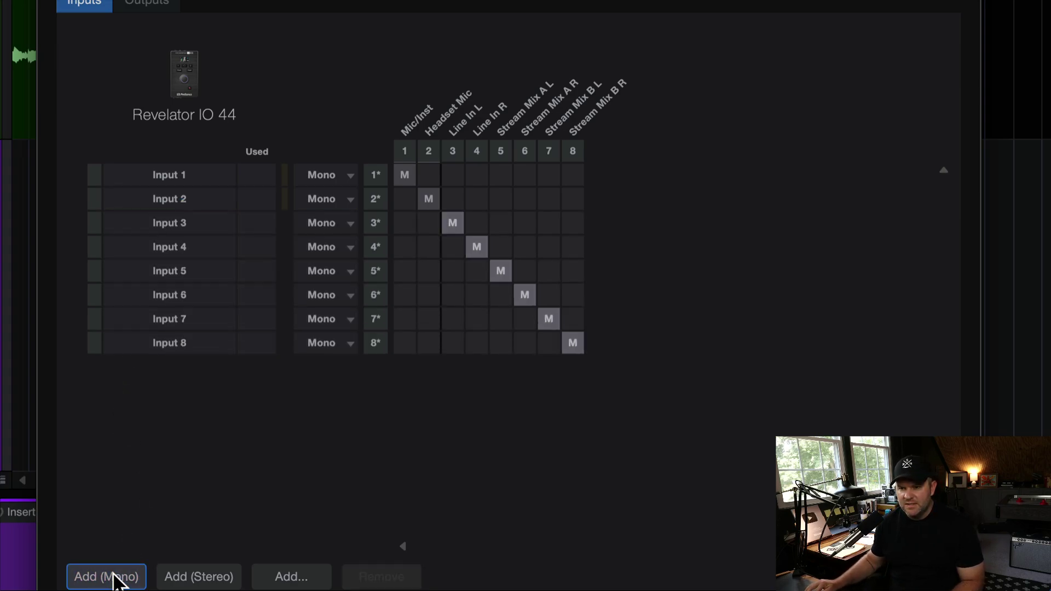
{"action": "left_click", "coordinate": [196, 342]}
{"action": "left_click", "coordinate": [192, 271], "text": "shift"}
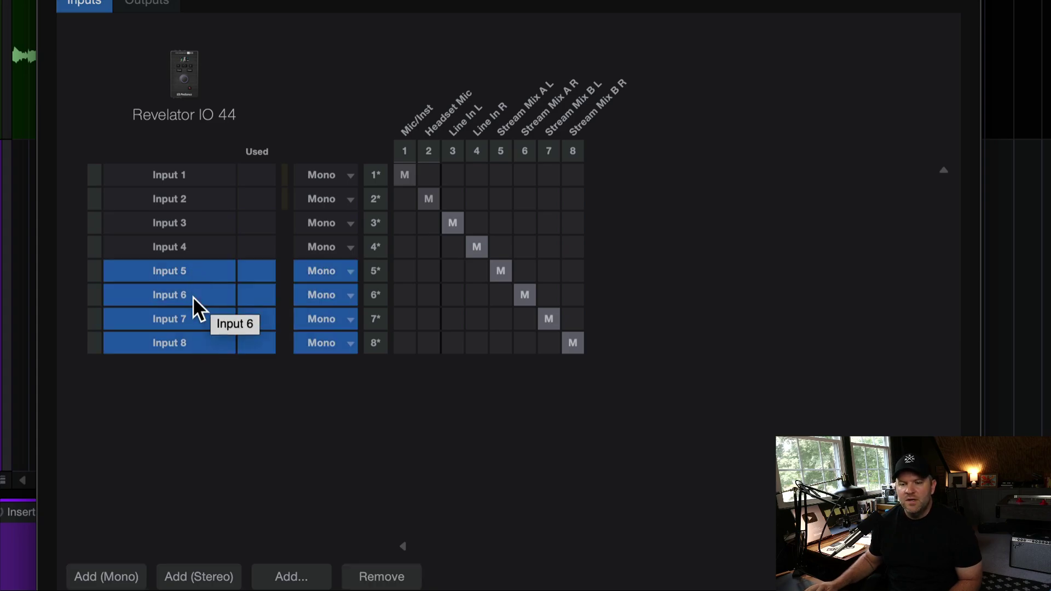
{"action": "left_click", "coordinate": [356, 576]}
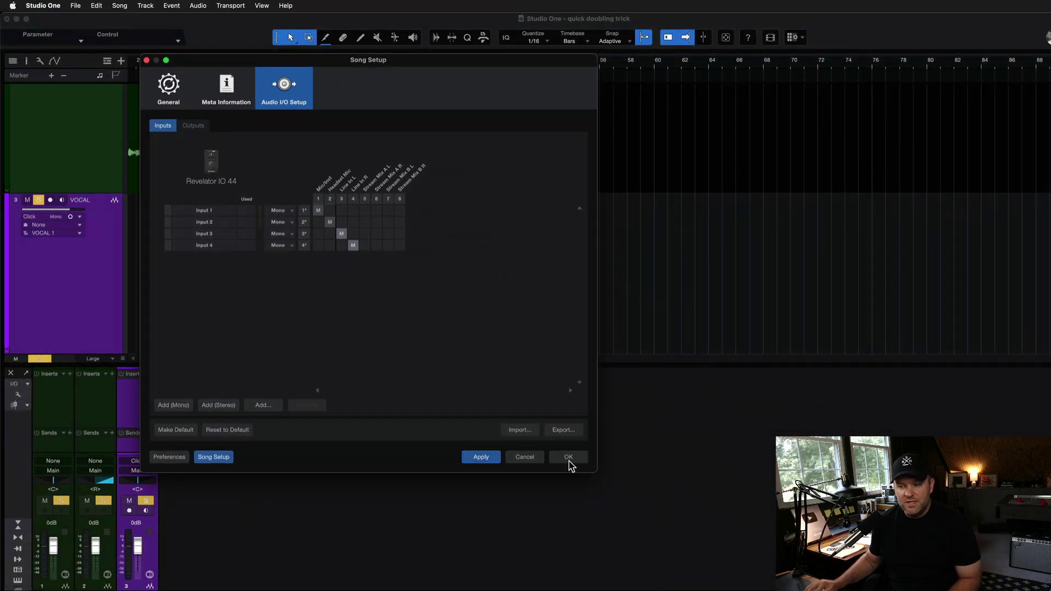
Step: Apply the four-input setup, confirm Inputs 1–4 in VOCAL's input list, and reopen Song Setup
{"action": "left_click", "coordinate": [569, 462]}
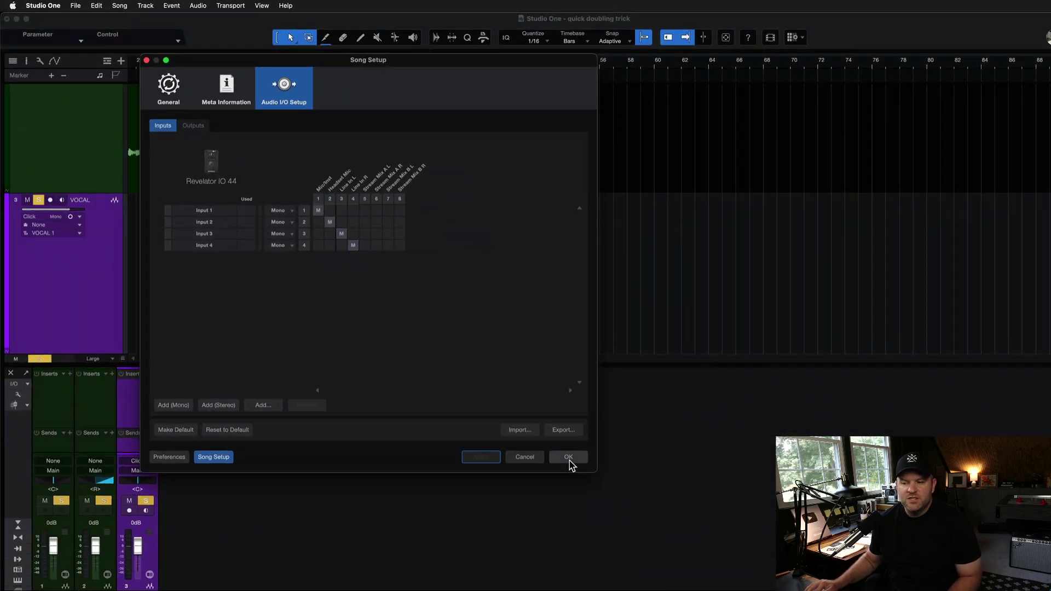
{"action": "left_click", "coordinate": [569, 458]}
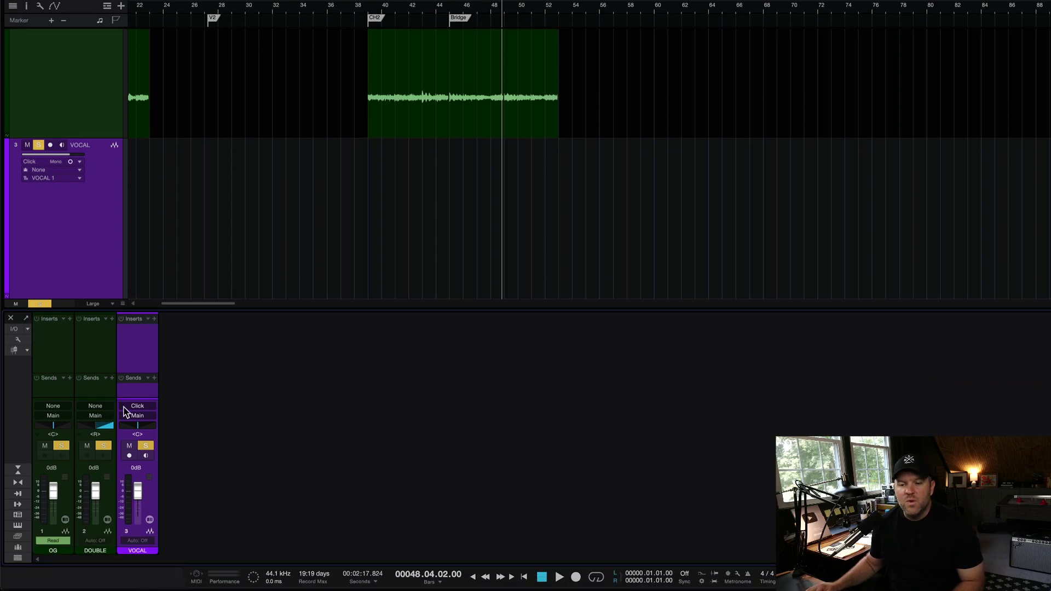
{"action": "left_click", "coordinate": [126, 406]}
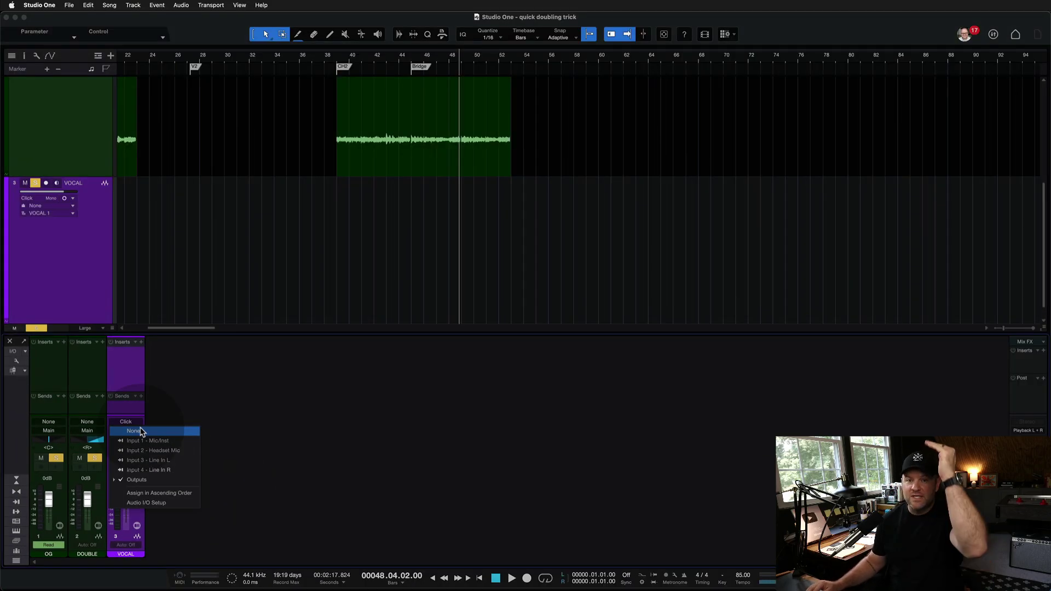
{"action": "left_click", "coordinate": [206, 401]}
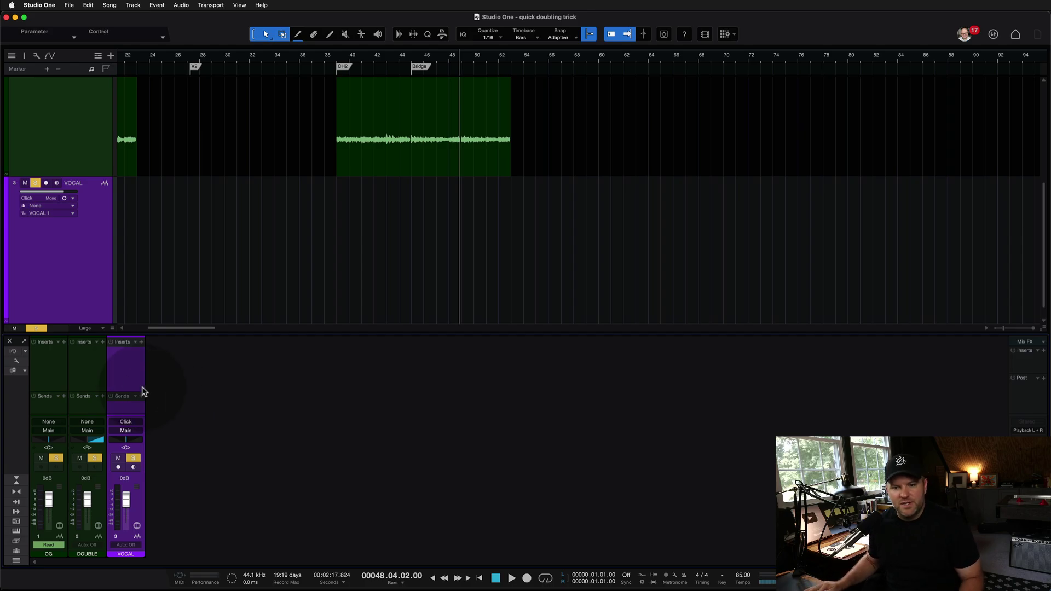
{"action": "left_click", "coordinate": [16, 360]}
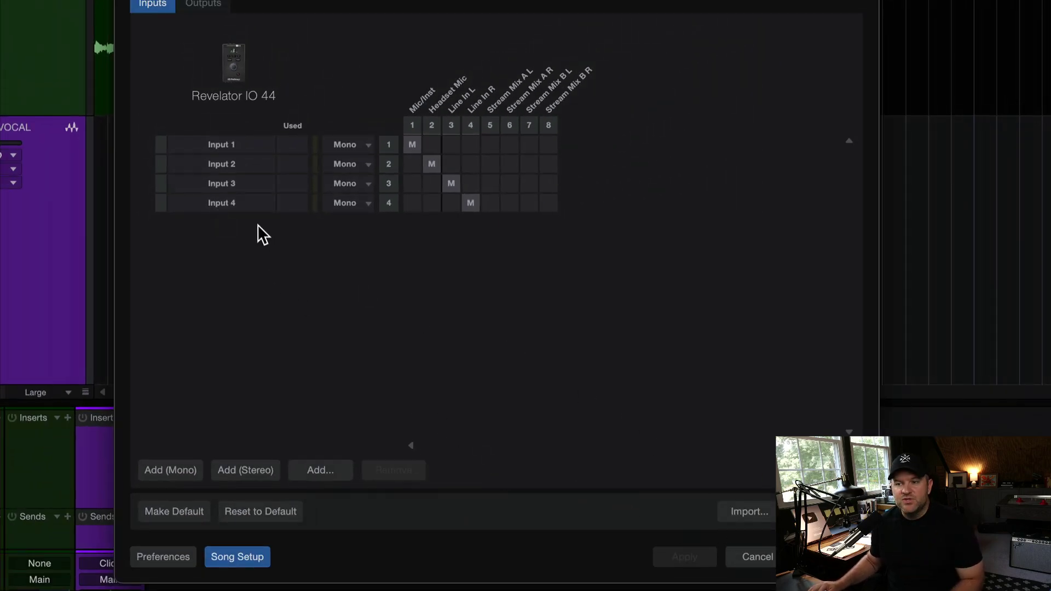
Step: Add mono inputs, renaming Input 5 to ADL700, then add one more mono input
{"action": "left_click", "coordinate": [189, 461]}
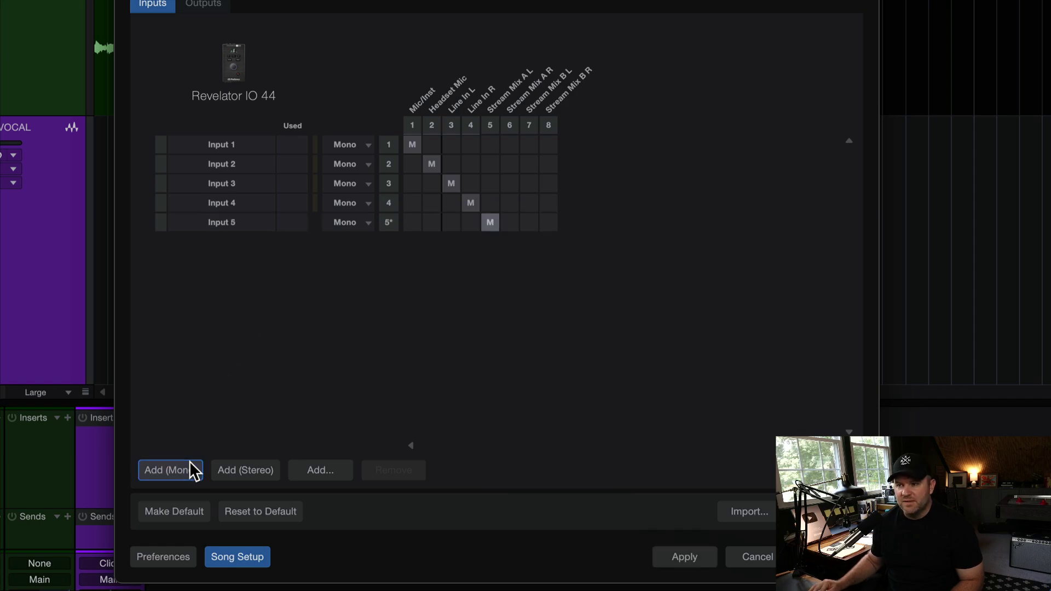
{"action": "left_click", "coordinate": [189, 461]}
{"action": "left_click", "coordinate": [189, 461]}
{"action": "left_click", "coordinate": [228, 224]}
{"action": "left_click", "coordinate": [228, 224]}
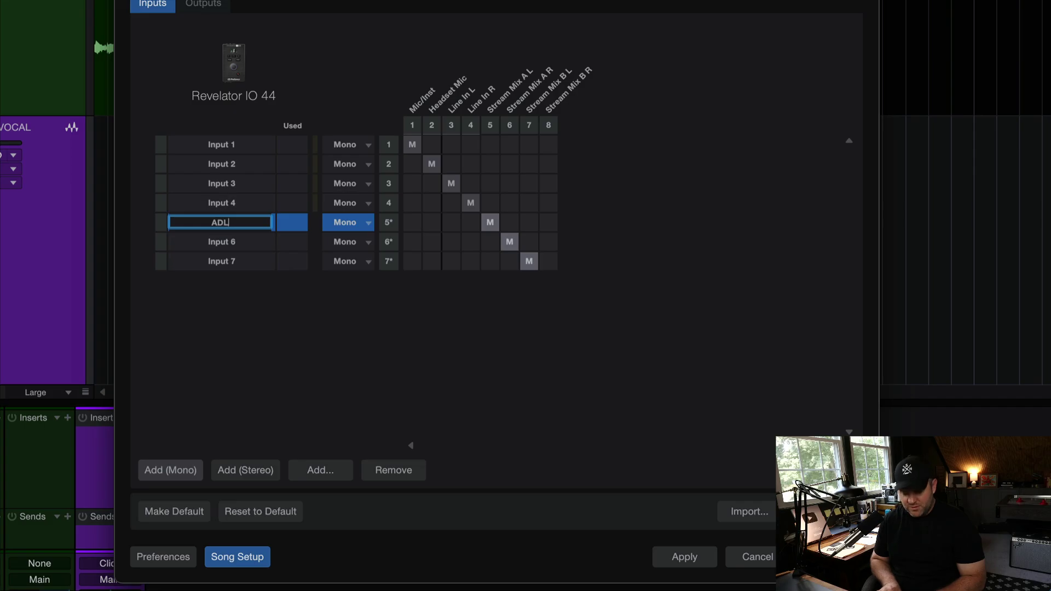
{"action": "type", "text": "ADL700"}
{"action": "key", "text": "Return"}
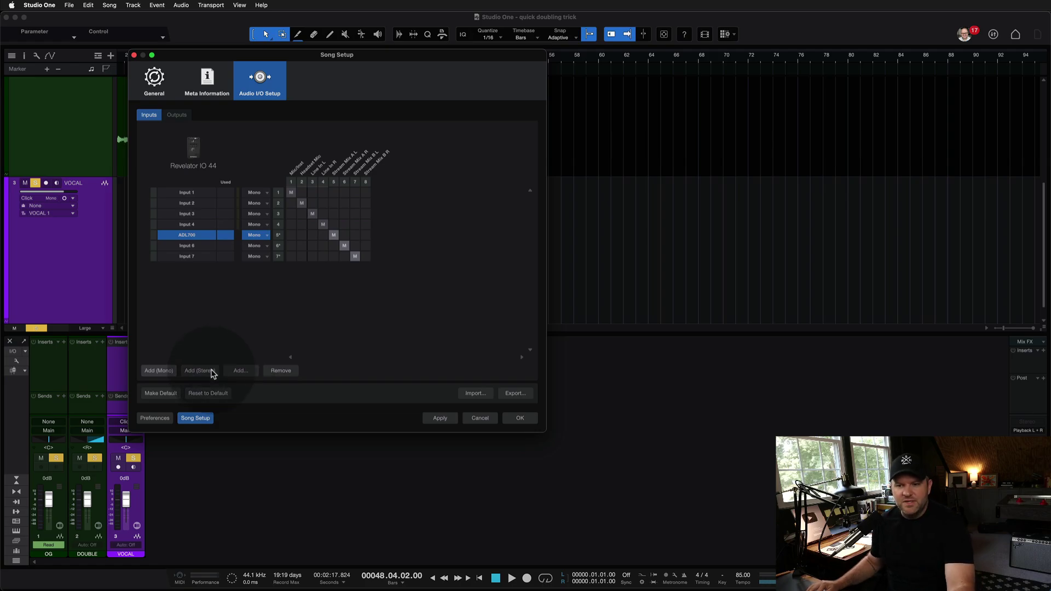
{"action": "left_click", "coordinate": [170, 371]}
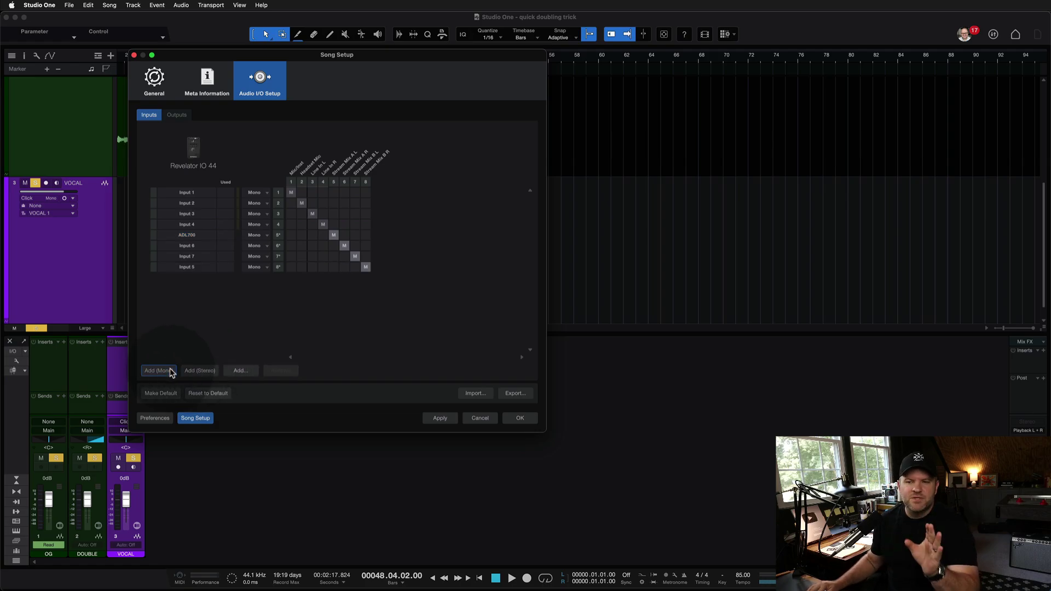
{"action": "left_click", "coordinate": [204, 259]}
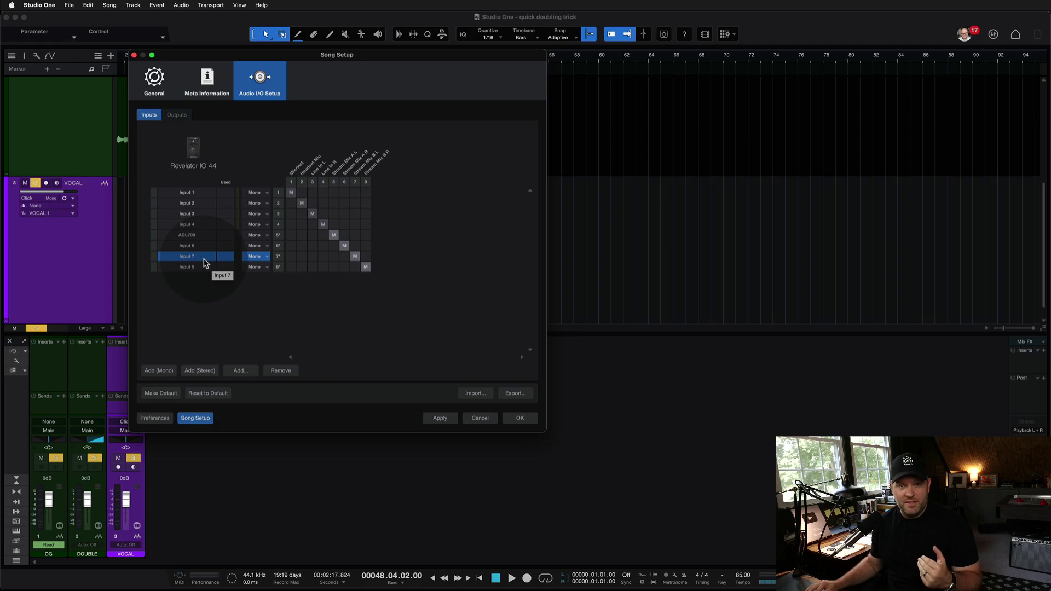
Step: Add a stereo input and name it ADL600
{"action": "left_click", "coordinate": [198, 371]}
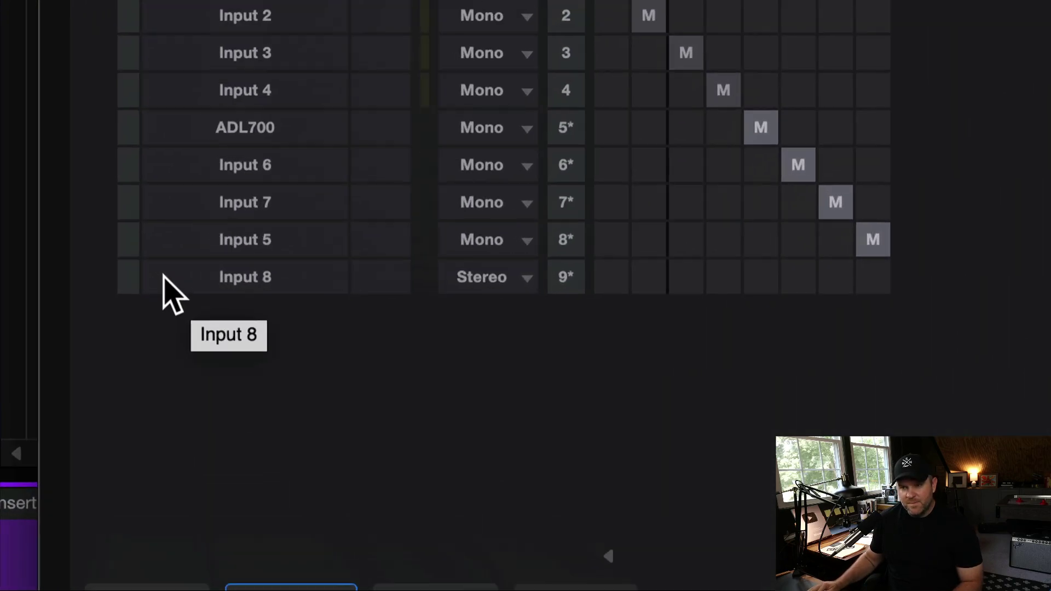
{"action": "double_click", "coordinate": [184, 277]}
{"action": "type", "text": "ADL"}
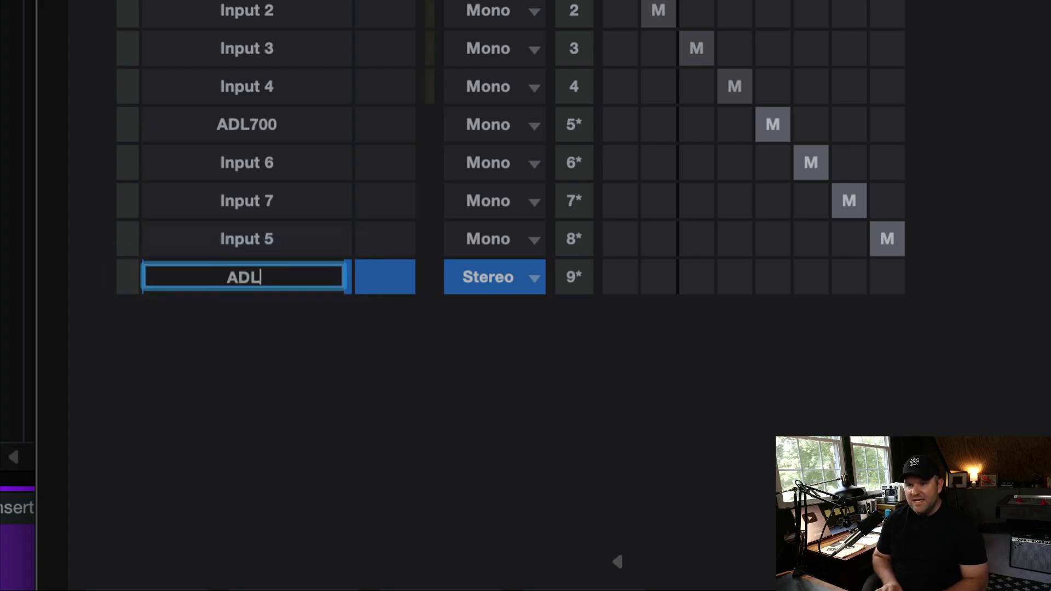
{"action": "type", "text": "600"}
{"action": "key", "text": "Return"}
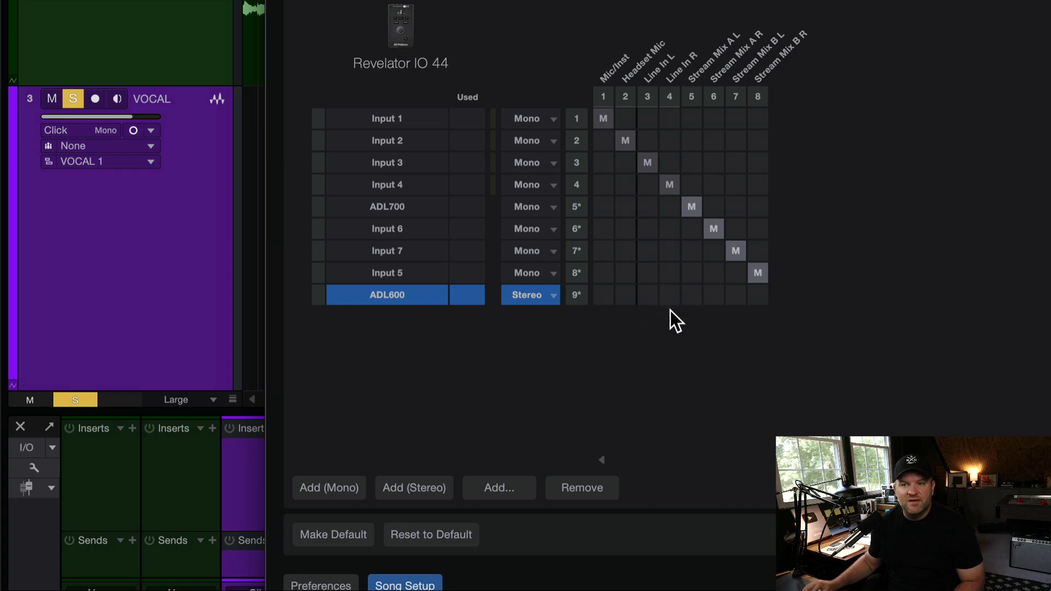
Step: Route ADL600 to Stream Mix B L/R and close Song Setup
{"action": "left_click", "coordinate": [731, 297]}
{"action": "left_click", "coordinate": [695, 299]}
{"action": "left_click", "coordinate": [651, 296]}
{"action": "left_click", "coordinate": [604, 296]}
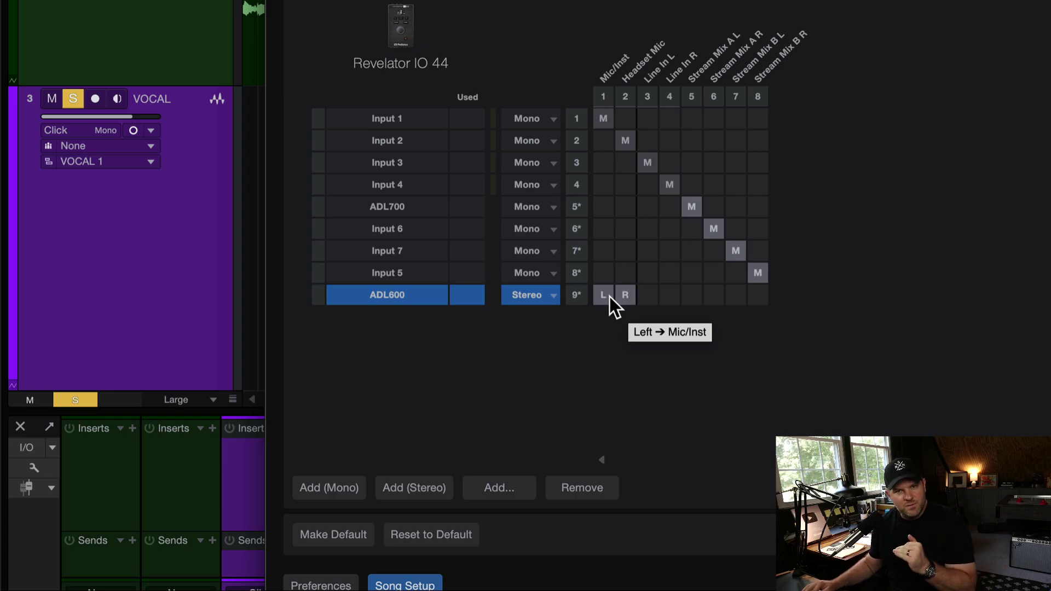
{"action": "left_click", "coordinate": [650, 282]}
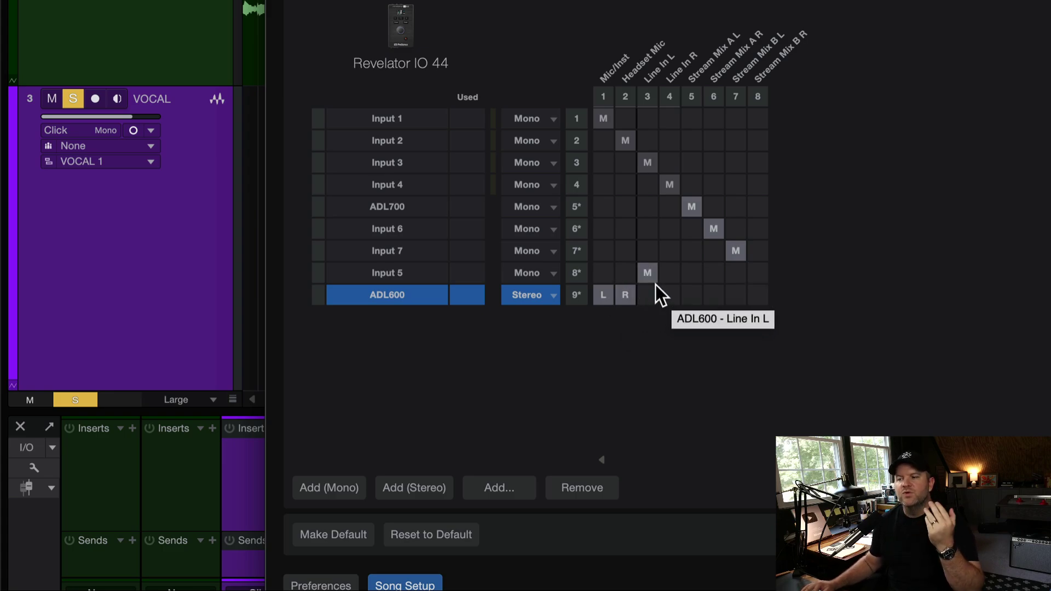
{"action": "left_click", "coordinate": [647, 296]}
{"action": "left_click", "coordinate": [758, 274]}
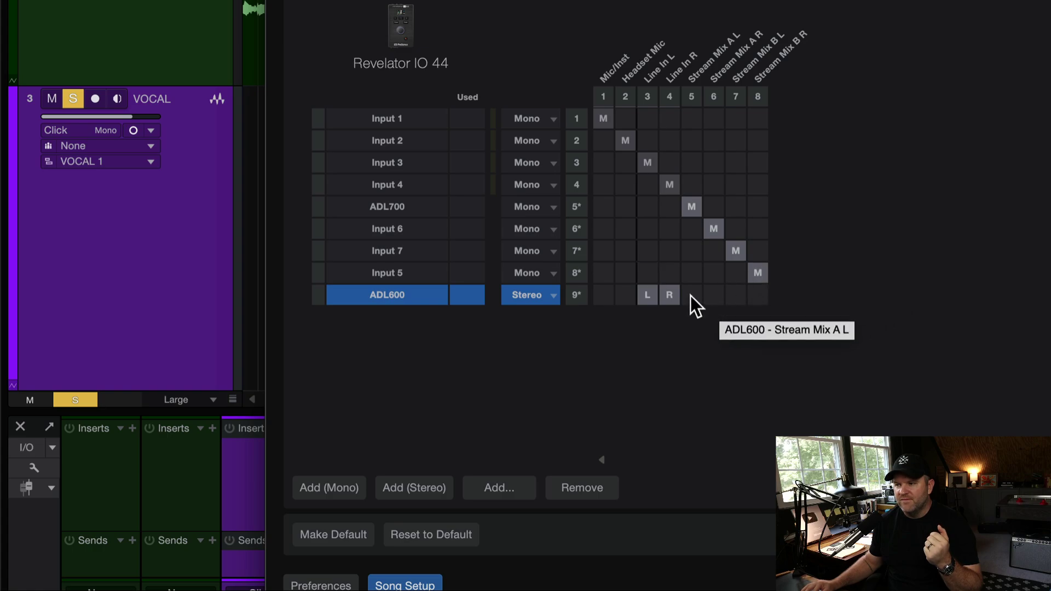
{"action": "left_click", "coordinate": [691, 296]}
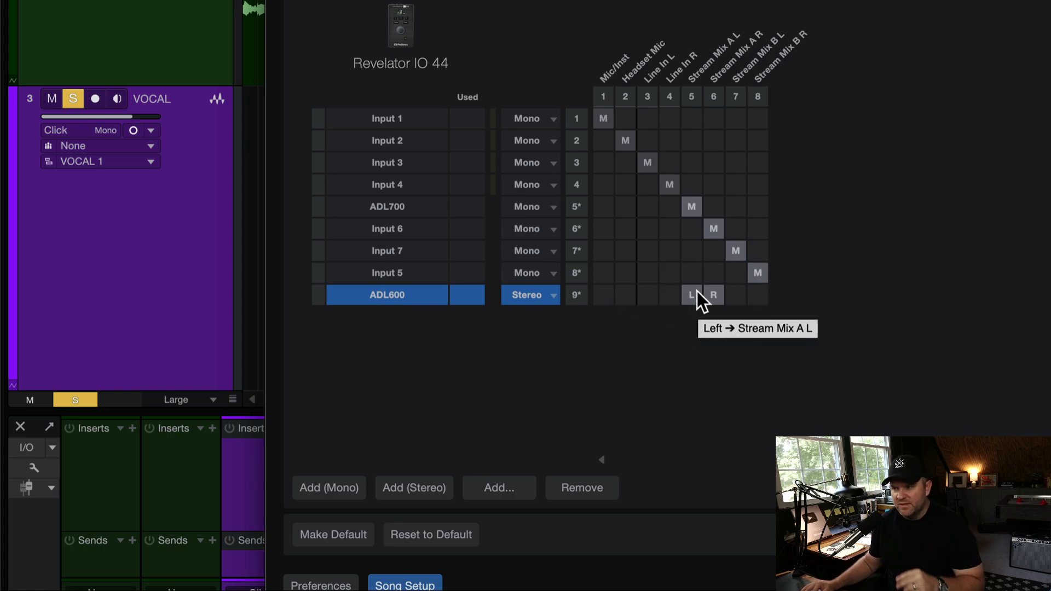
{"action": "left_click", "coordinate": [739, 295]}
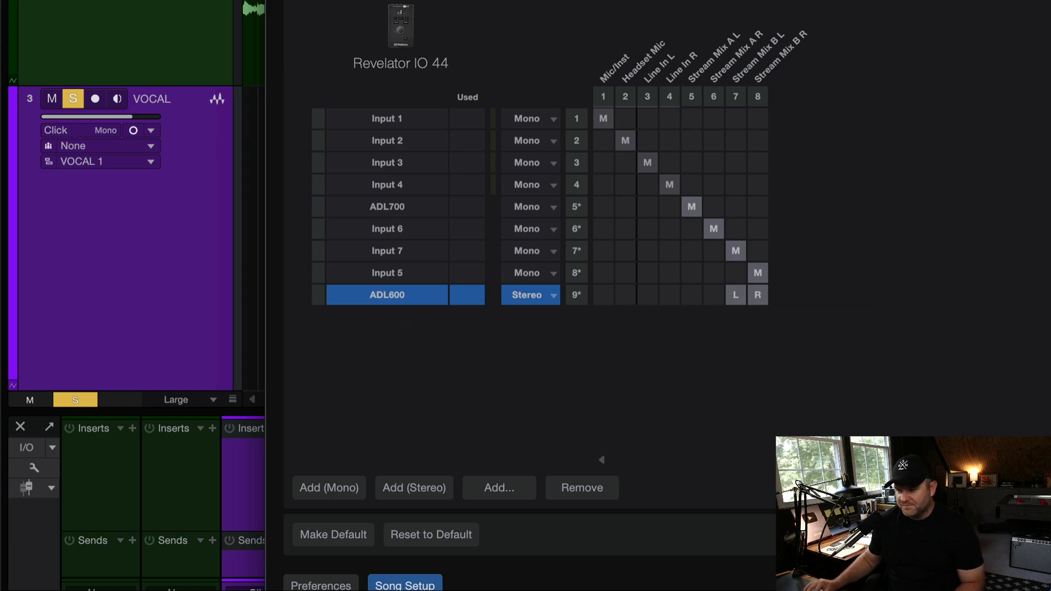
{"action": "key", "text": "Return"}
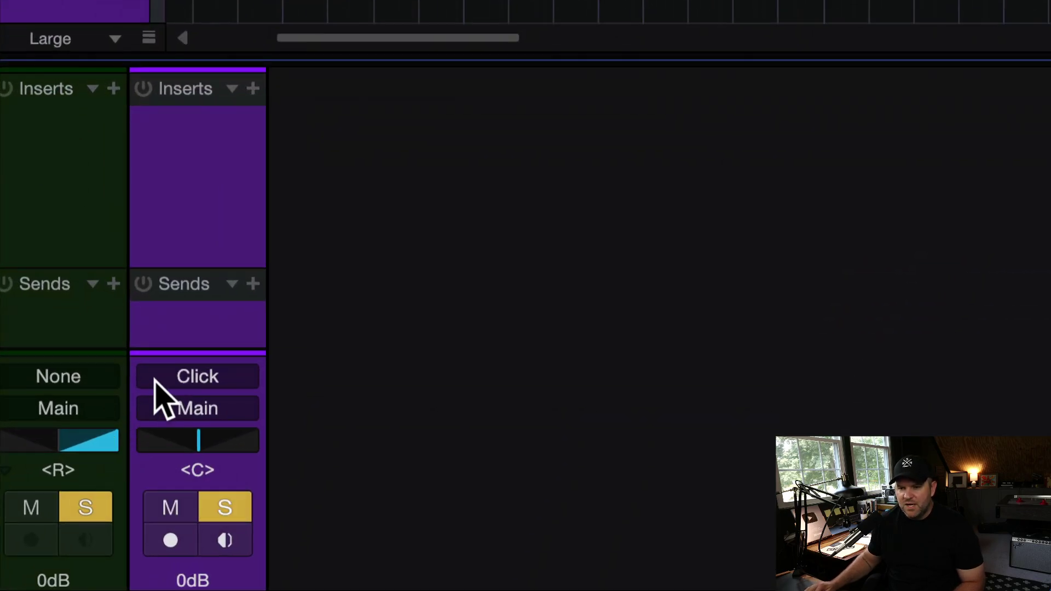
Step: Set the VOCAL track's input to ADL700
{"action": "left_click", "coordinate": [156, 378]}
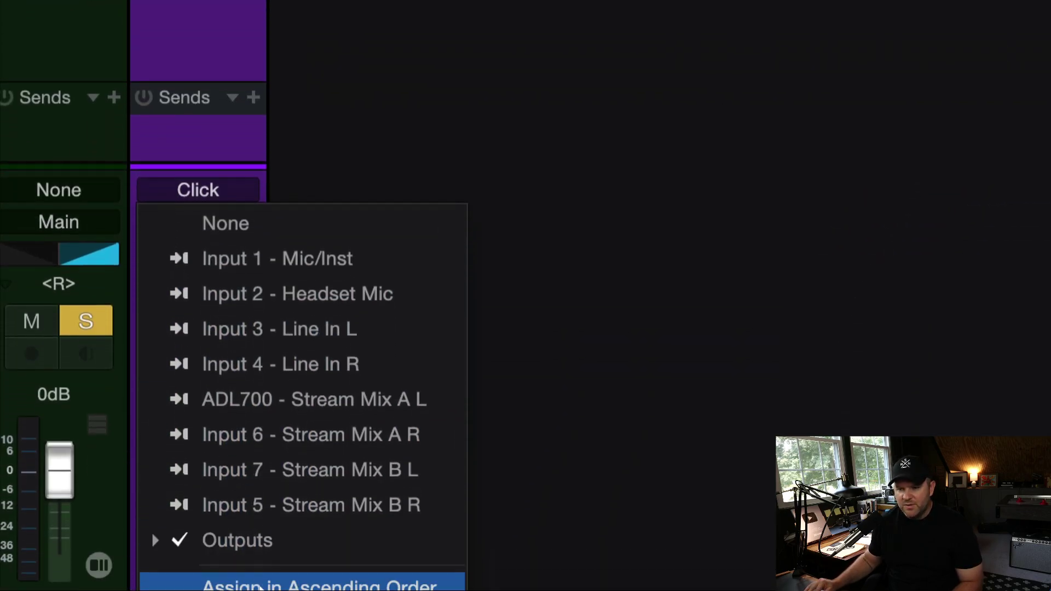
{"action": "left_click", "coordinate": [227, 397]}
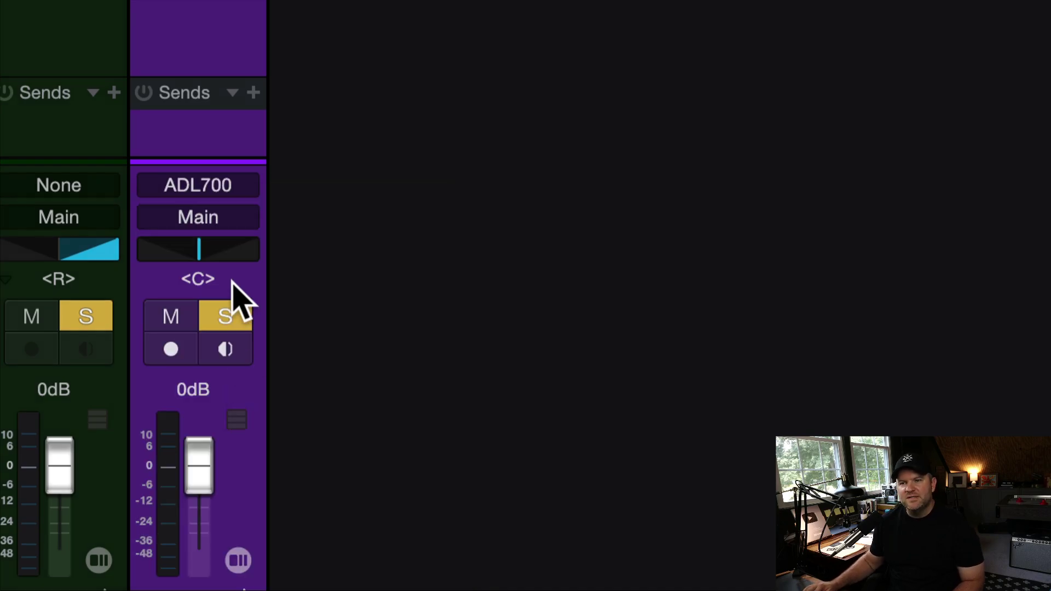
{"action": "right_click", "coordinate": [201, 58]}
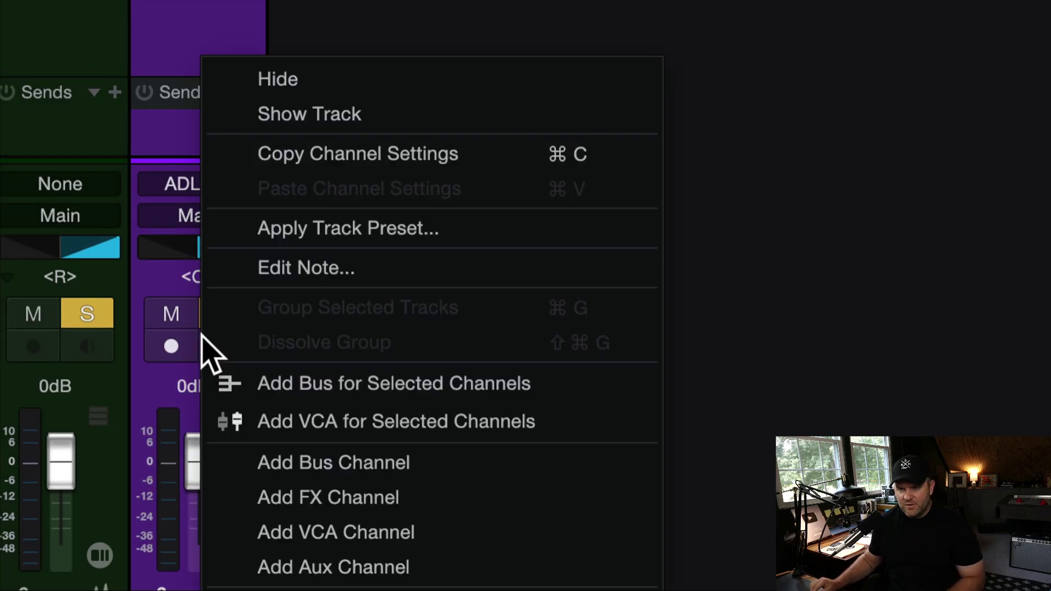
{"action": "left_click", "coordinate": [178, 147]}
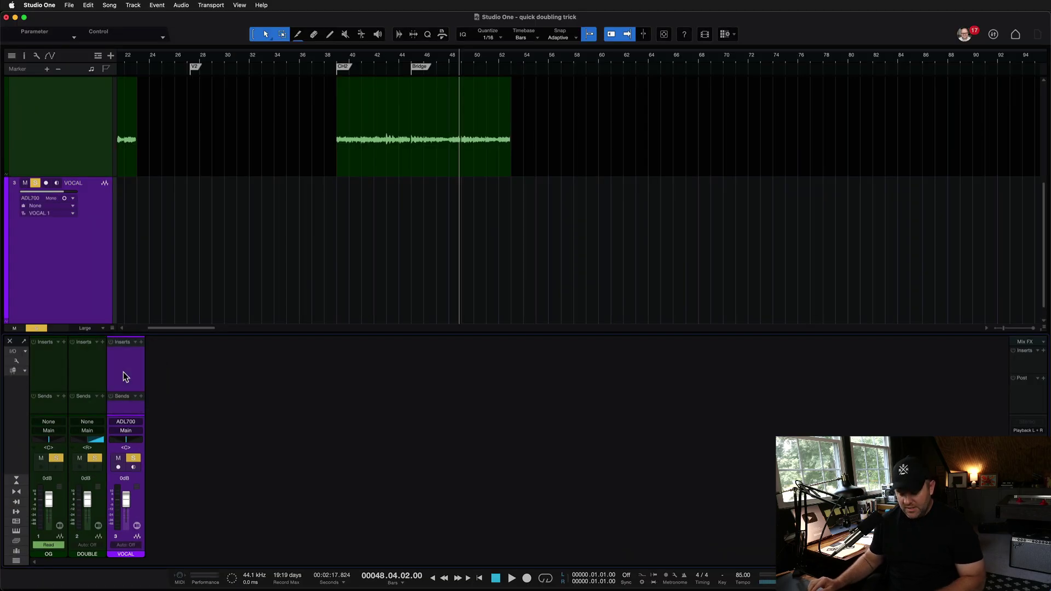
Step: Add a stereo audio track named ACOUSTIC with ADL600 as its input
{"action": "key", "text": "t"}
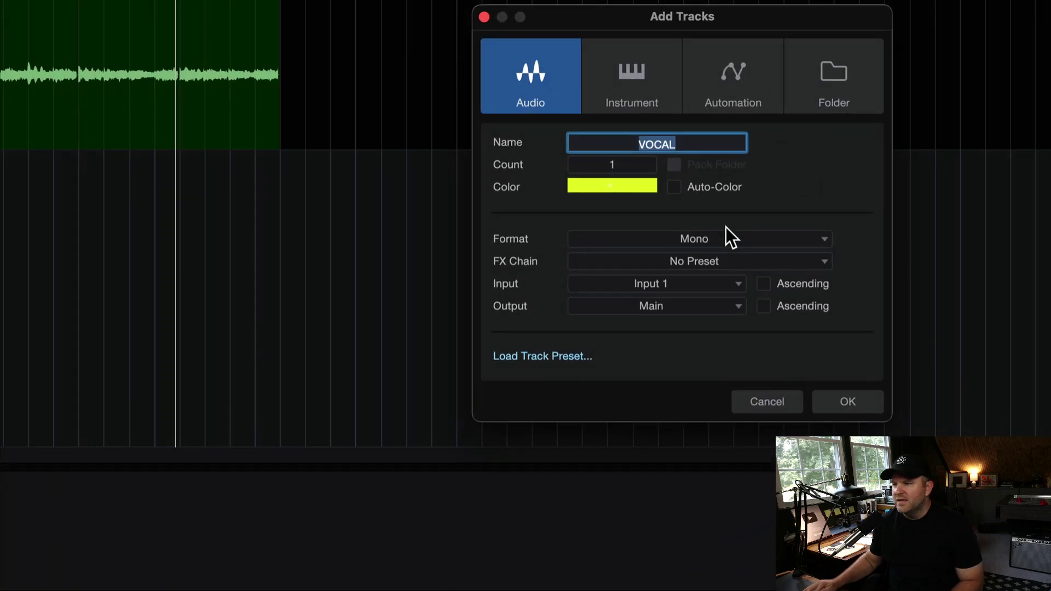
{"action": "left_click", "coordinate": [724, 222]}
{"action": "left_click", "coordinate": [714, 240]}
{"action": "double_click", "coordinate": [685, 144]}
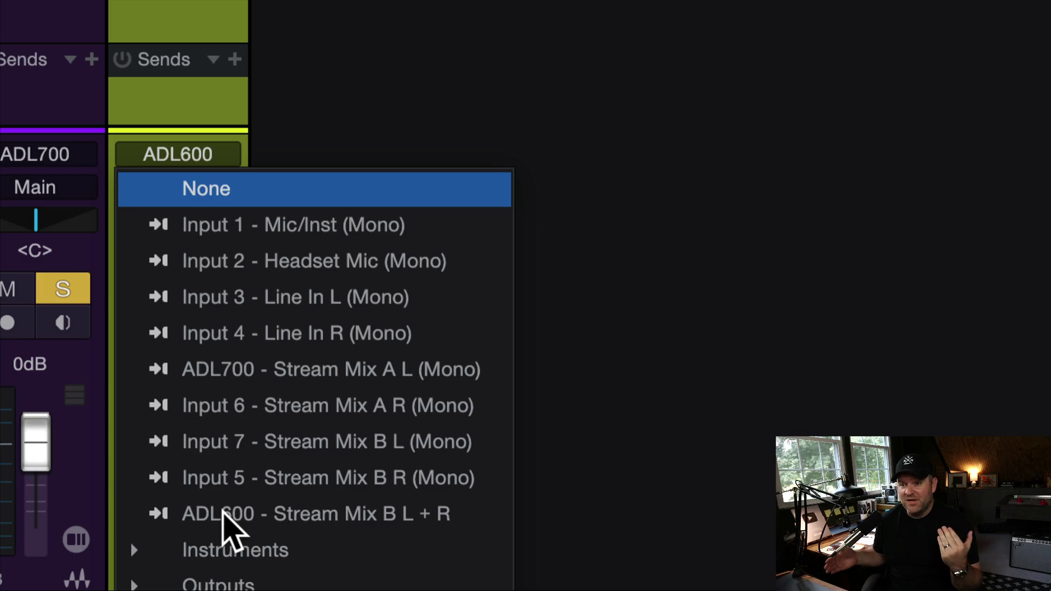
{"action": "left_click", "coordinate": [178, 86]}
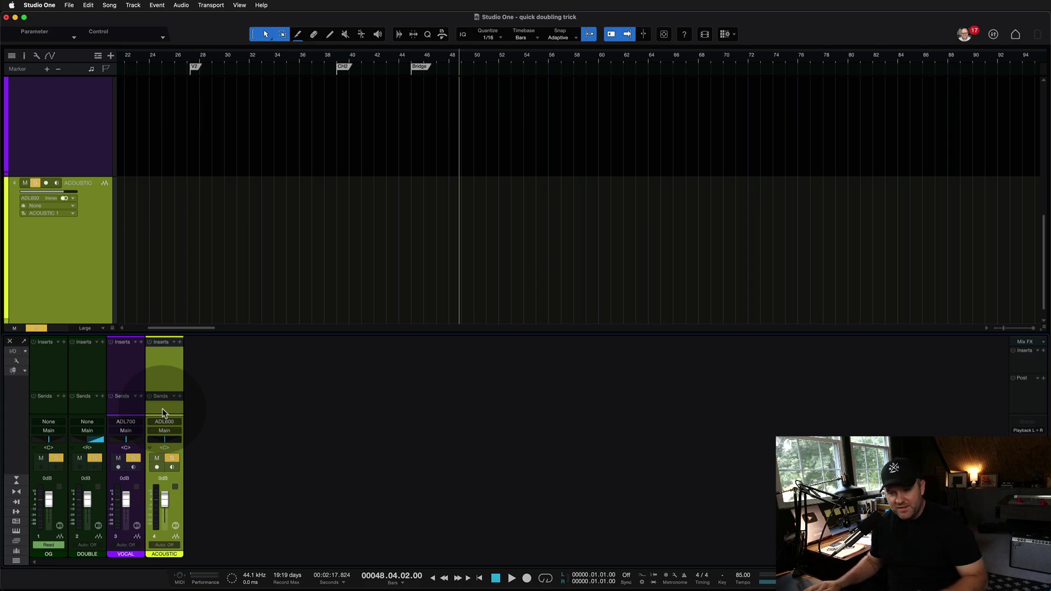
Step: Add a stereo input 'INputs 1-2' on hardware inputs 1 and 2 and apply it
{"action": "left_click", "coordinate": [15, 353]}
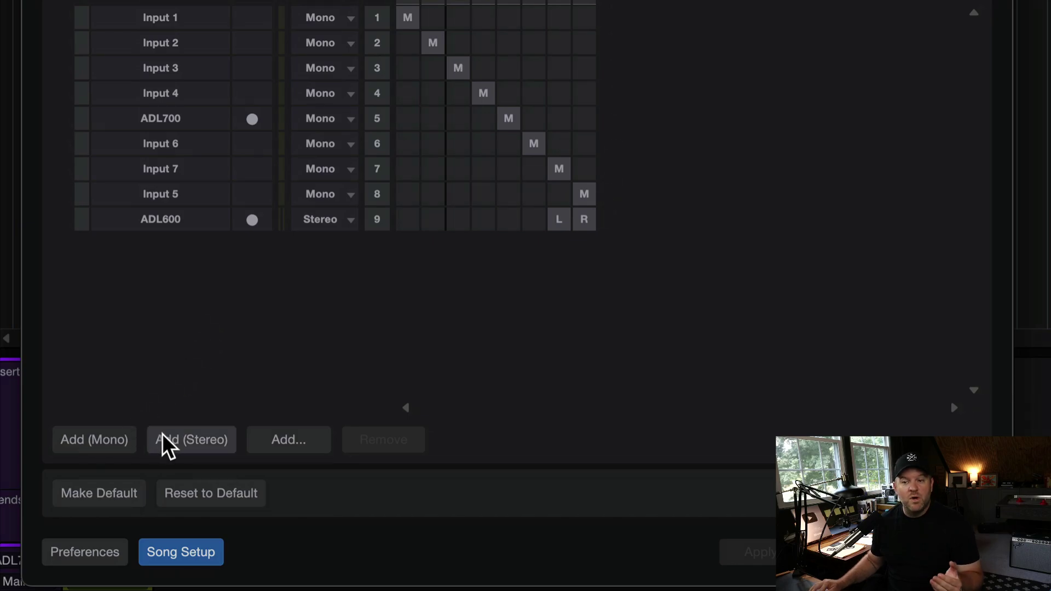
{"action": "left_click", "coordinate": [172, 443]}
{"action": "double_click", "coordinate": [170, 245]}
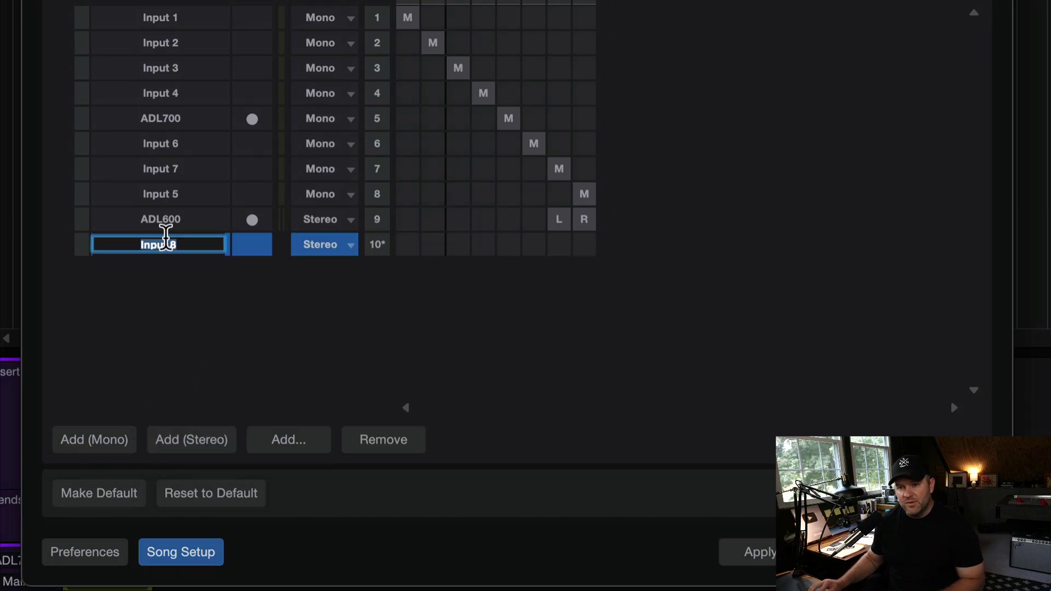
{"action": "type", "text": "IN"}
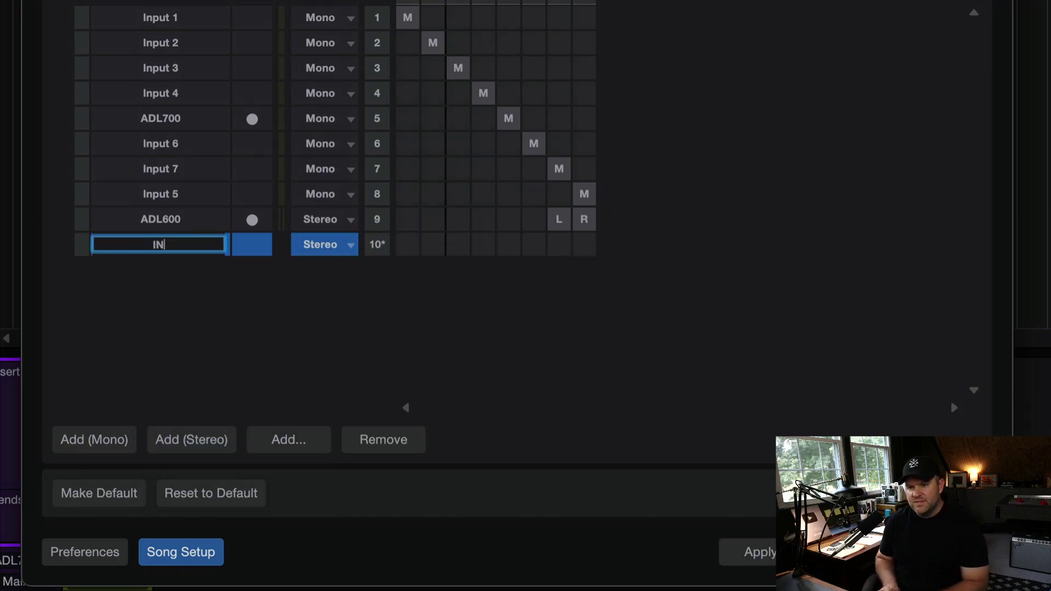
{"action": "type", "text": "puts 1-2"}
{"action": "key", "text": "Return"}
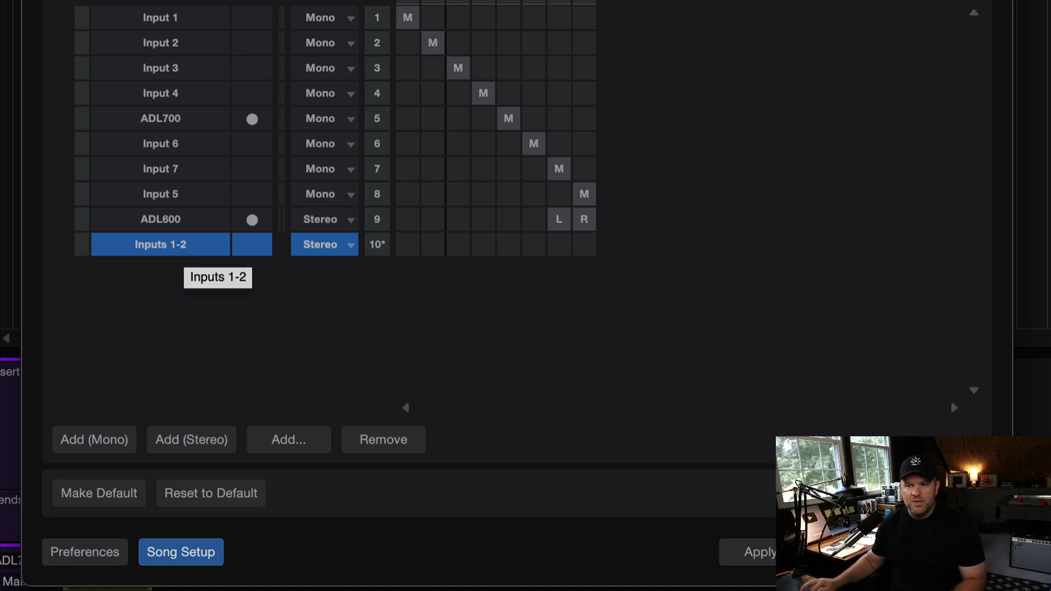
{"action": "left_click", "coordinate": [407, 244]}
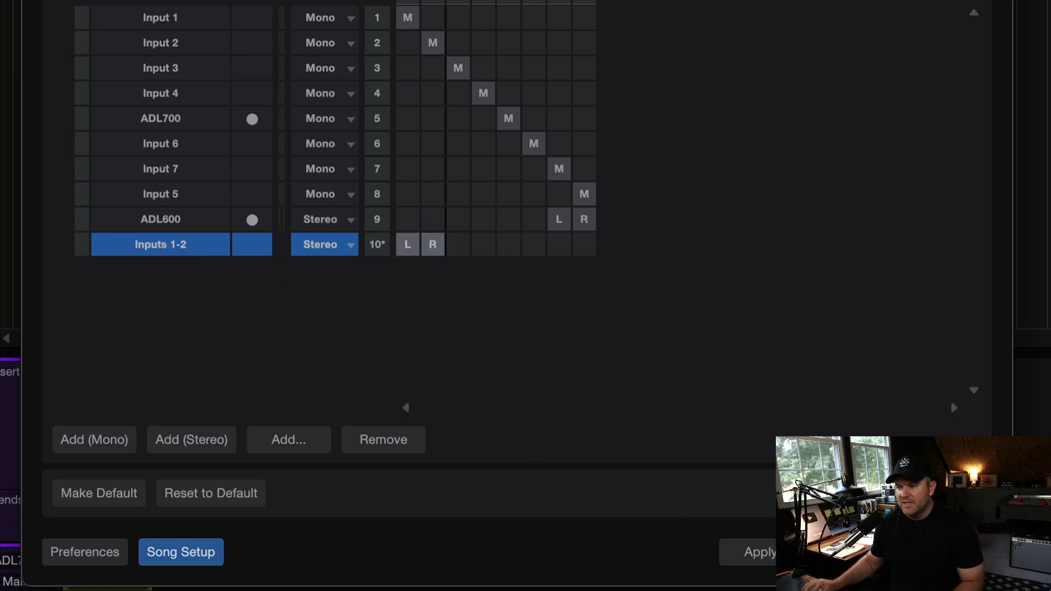
{"action": "left_click", "coordinate": [767, 552]}
Step: Set the ACOUSTIC track's input to Inputs 1-2 and reopen the I/O setup
{"action": "left_click", "coordinate": [822, 552]}
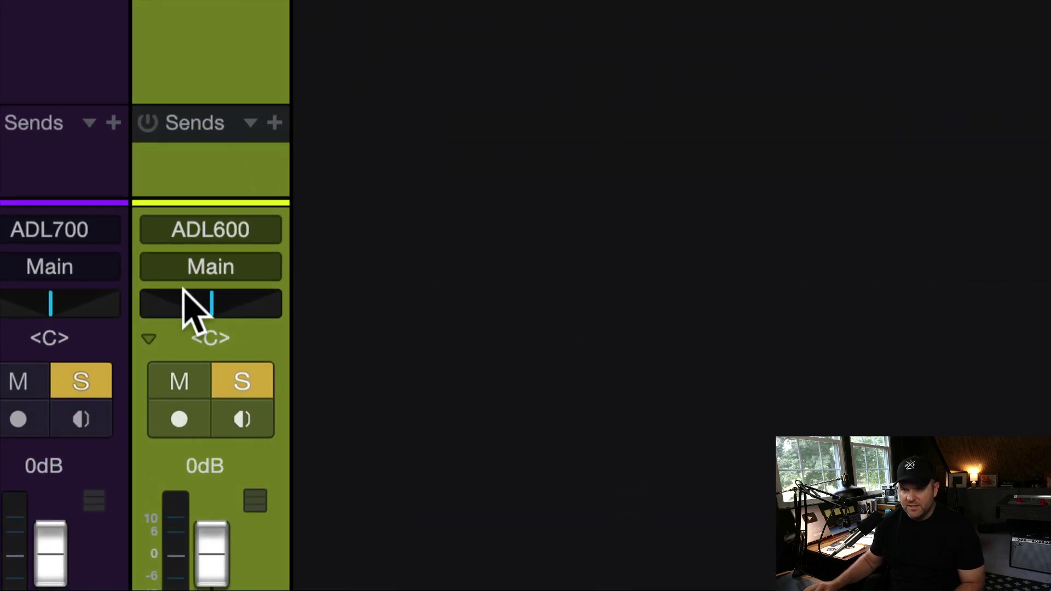
{"action": "left_click", "coordinate": [184, 234]}
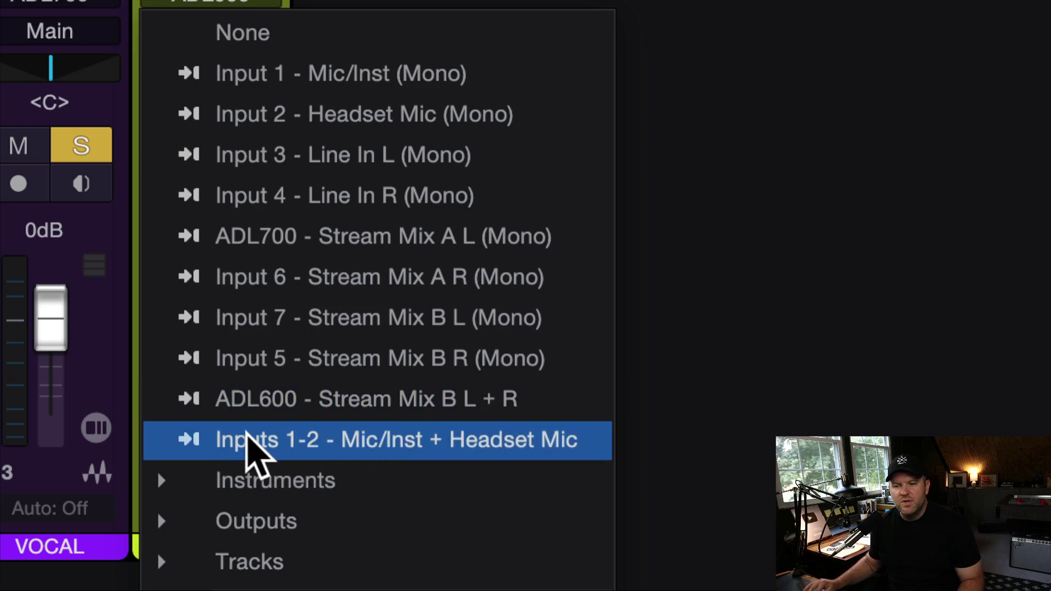
{"action": "left_click", "coordinate": [241, 438]}
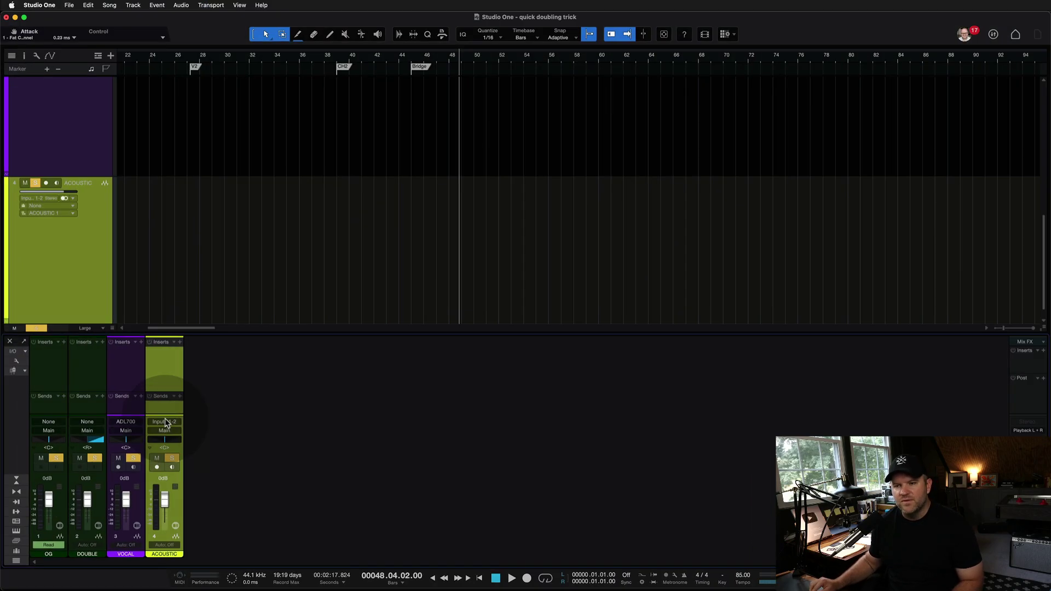
{"action": "left_click", "coordinate": [12, 351]}
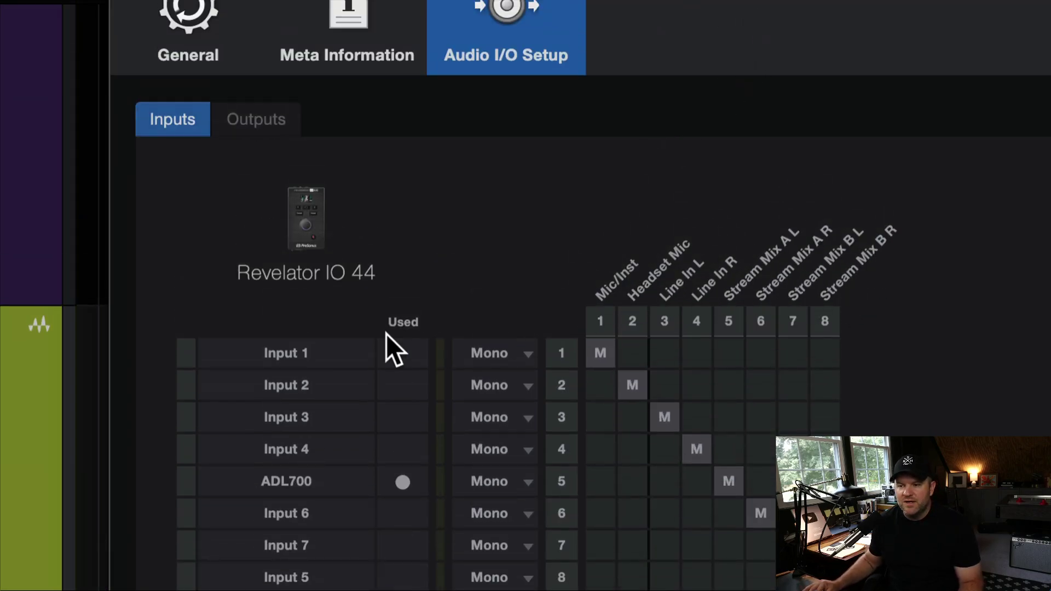
Step: Reroute Input 1 to Line In L, Input 3 to Mic/Inst, Input 4, Input 6, and ADL700 to Stream Mix B L
{"action": "left_click", "coordinate": [323, 353]}
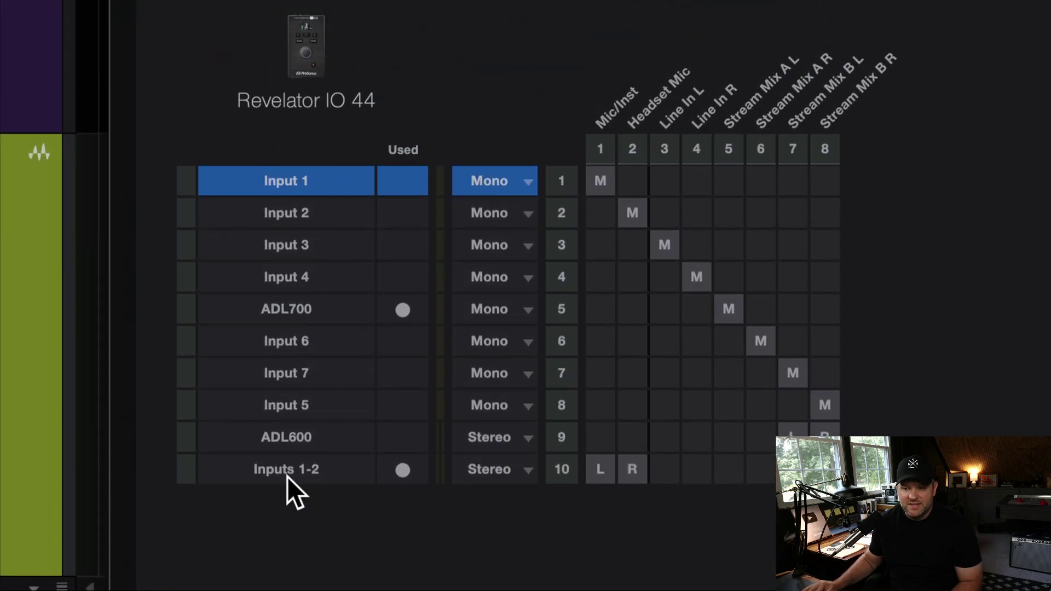
{"action": "left_click", "coordinate": [287, 476], "text": "shift"}
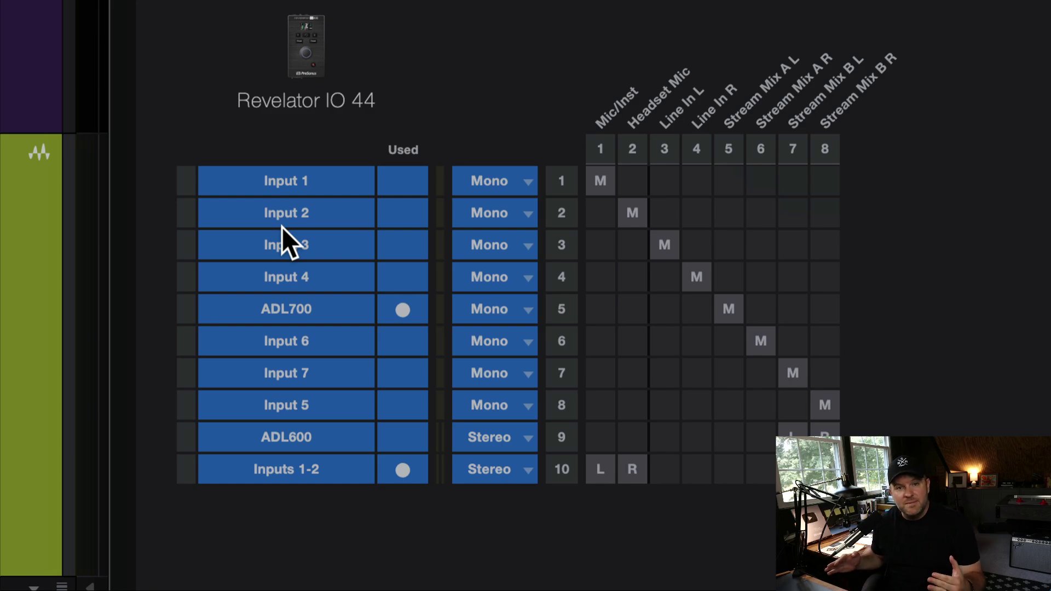
{"action": "left_click", "coordinate": [662, 175]}
{"action": "left_click", "coordinate": [597, 236]}
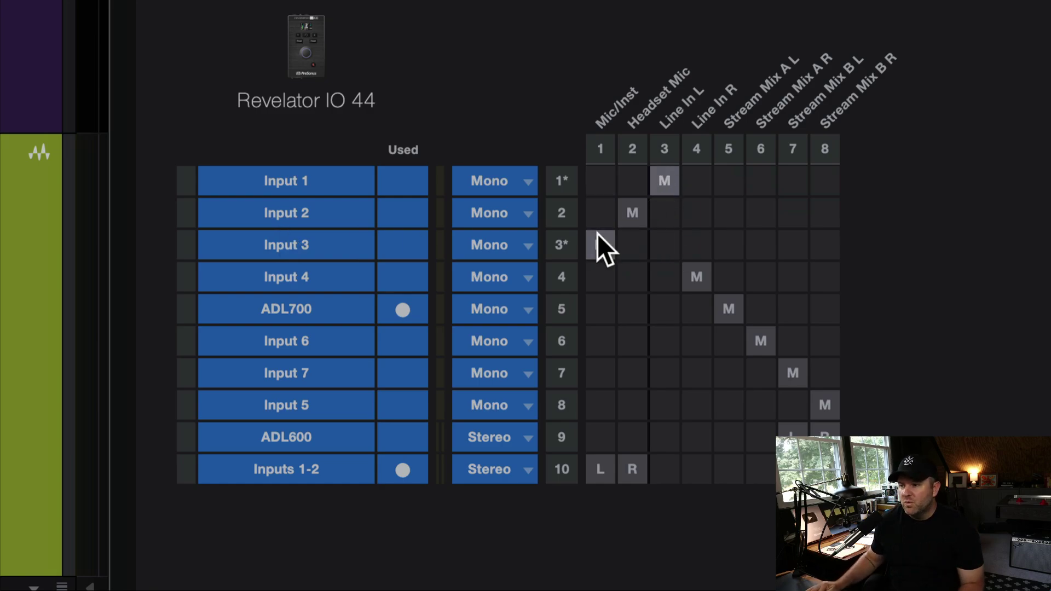
{"action": "left_click", "coordinate": [738, 272]}
{"action": "left_click", "coordinate": [689, 301]}
{"action": "left_click", "coordinate": [789, 316]}
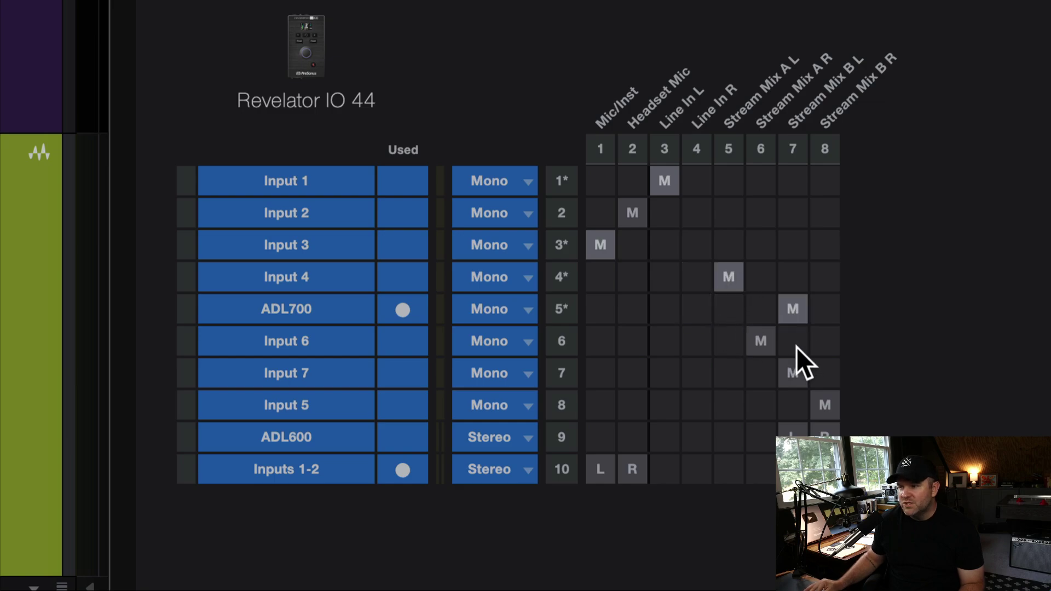
{"action": "left_click", "coordinate": [688, 346]}
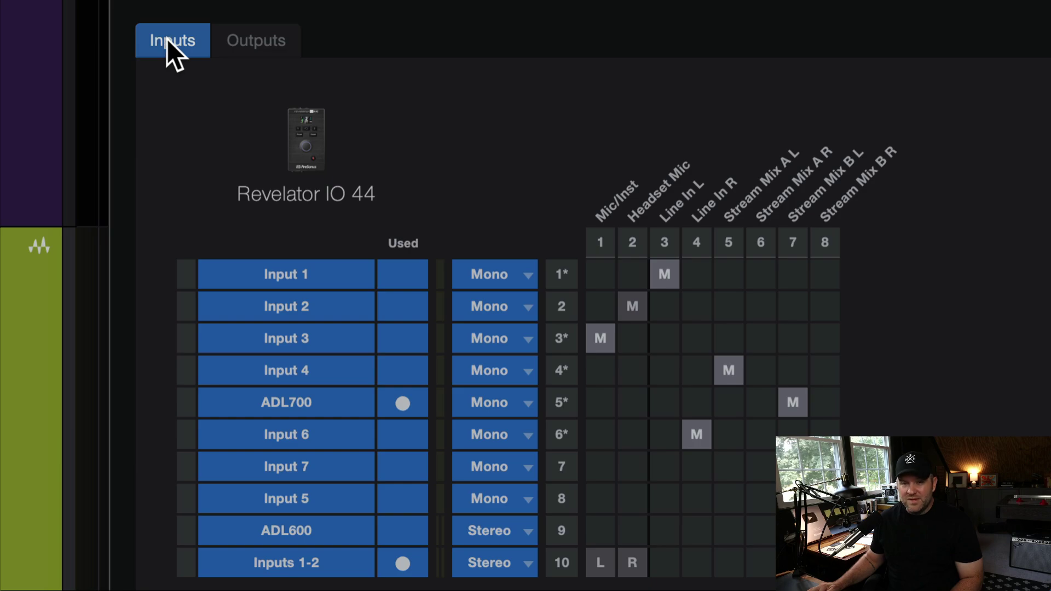
{"action": "left_click", "coordinate": [250, 36]}
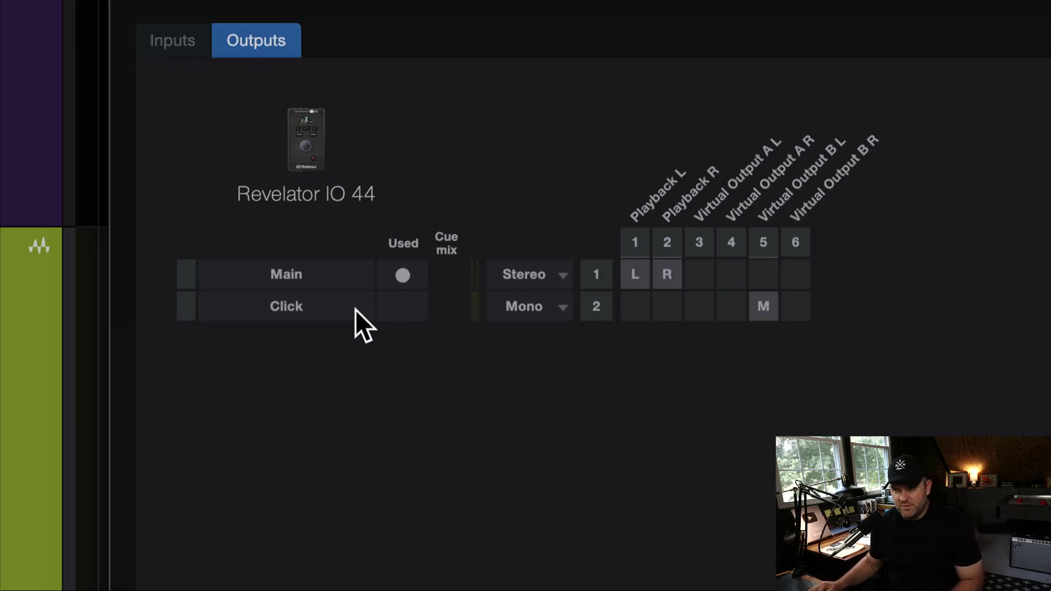
{"action": "left_click", "coordinate": [345, 301]}
{"action": "key", "text": "Up"}
{"action": "left_click", "coordinate": [300, 308]}
{"action": "left_click", "coordinate": [305, 284]}
{"action": "left_click", "coordinate": [323, 301]}
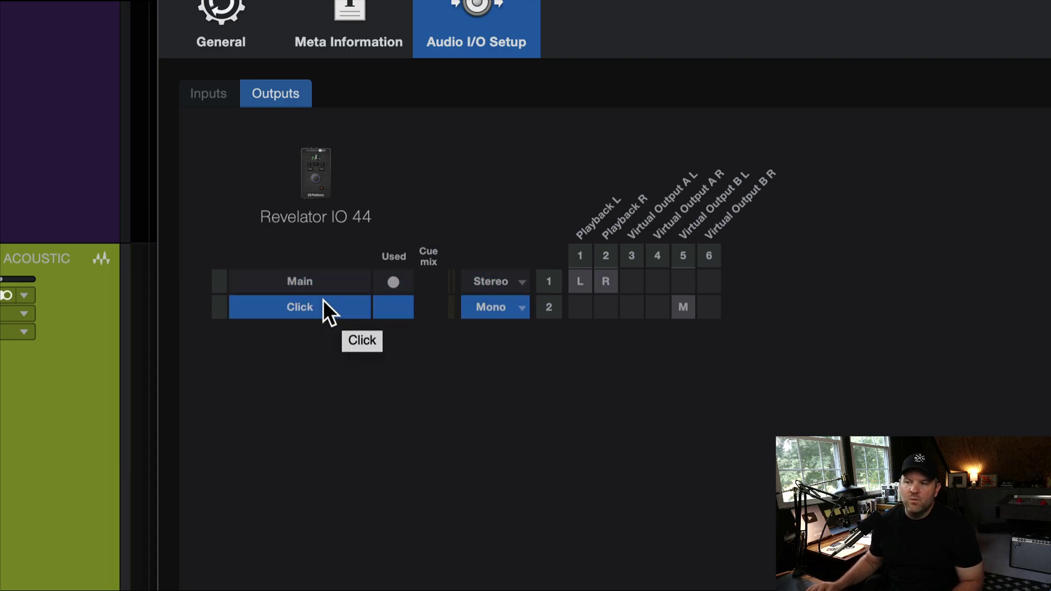
{"action": "left_click", "coordinate": [327, 290]}
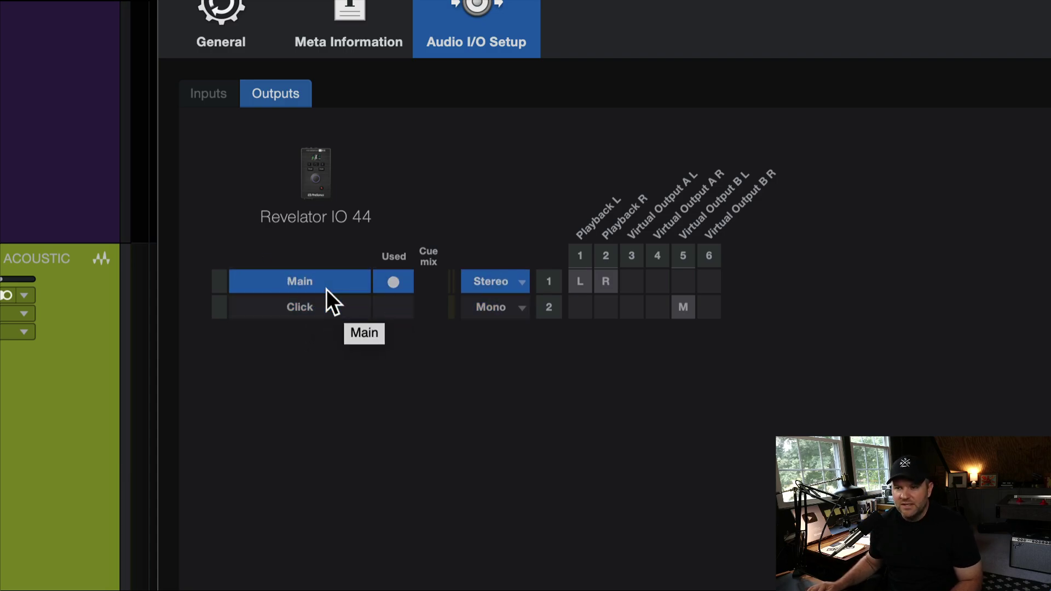
{"action": "left_click", "coordinate": [313, 307]}
{"action": "left_click", "coordinate": [309, 280]}
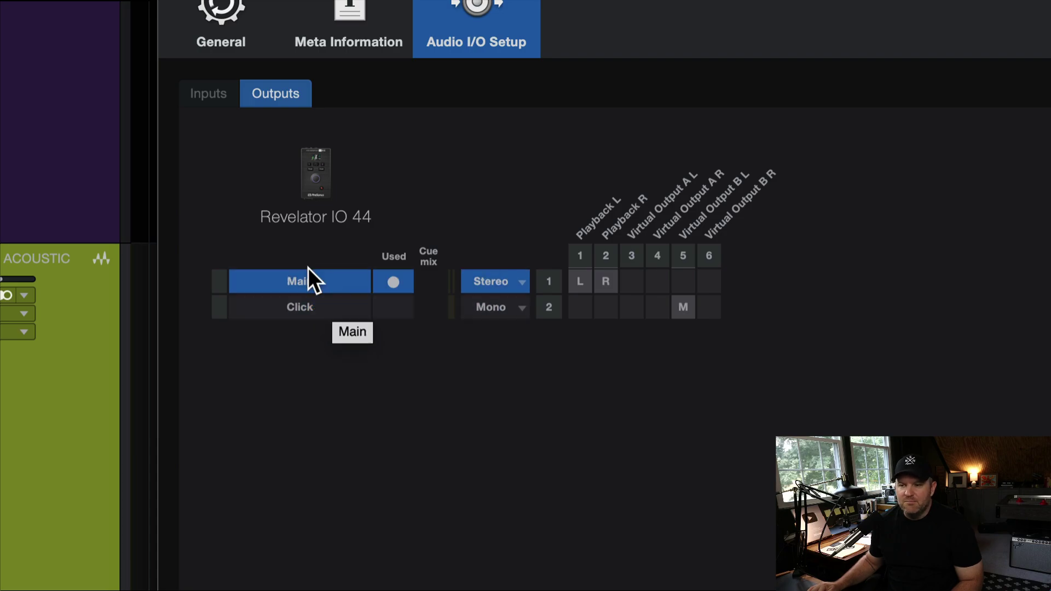
{"action": "left_click", "coordinate": [321, 304]}
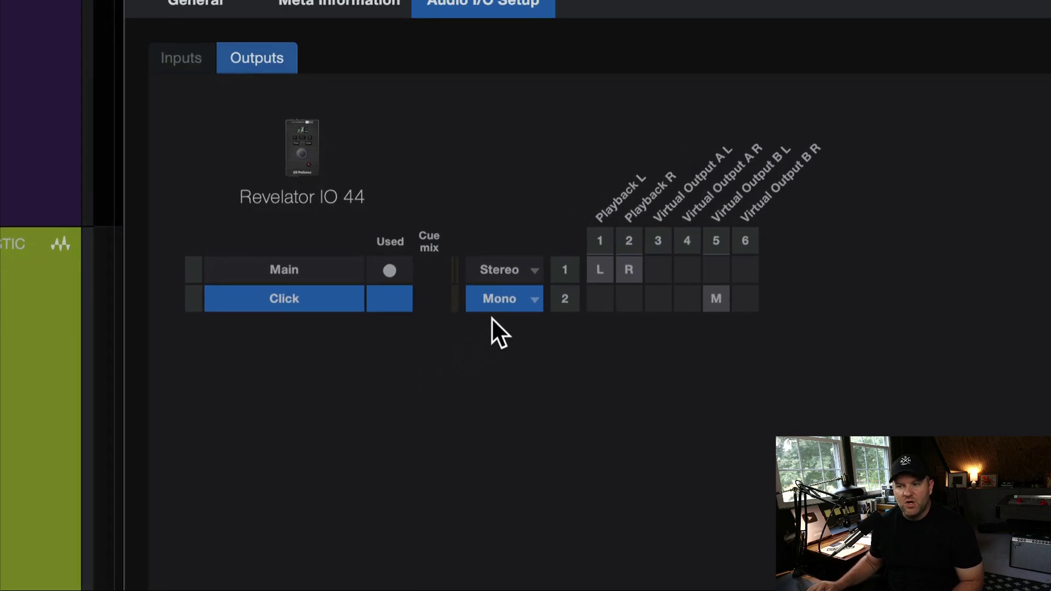
{"action": "left_click", "coordinate": [276, 272]}
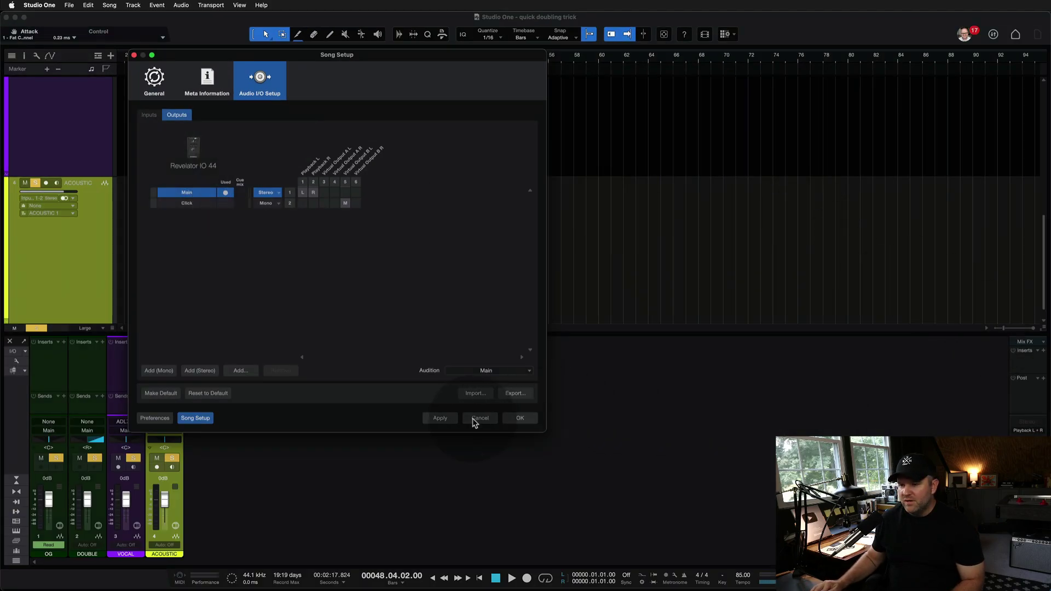
{"action": "left_click", "coordinate": [440, 418]}
{"action": "left_click", "coordinate": [519, 418]}
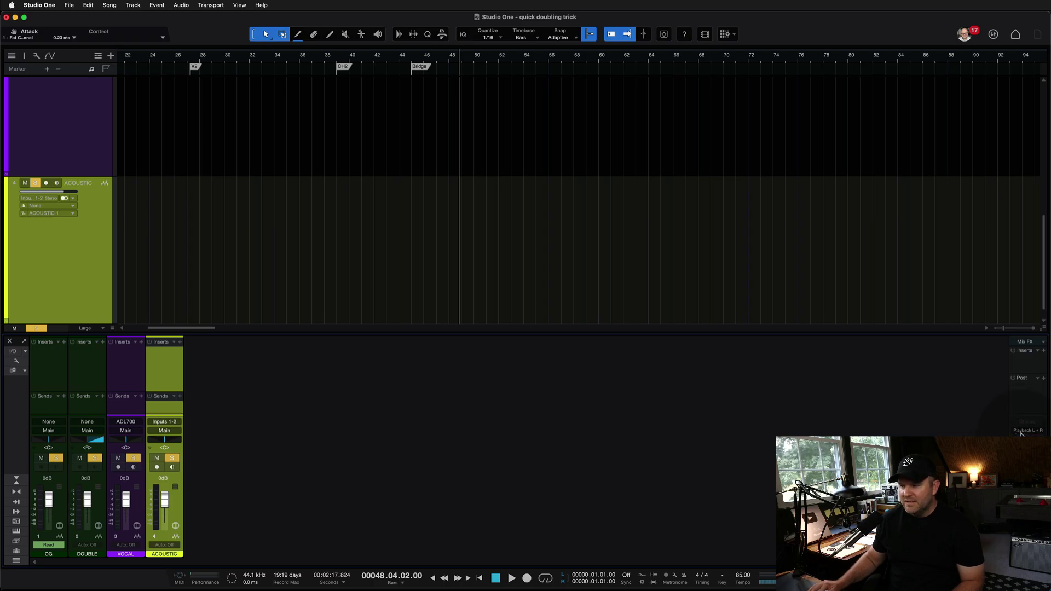
{"action": "left_click", "coordinate": [12, 361]}
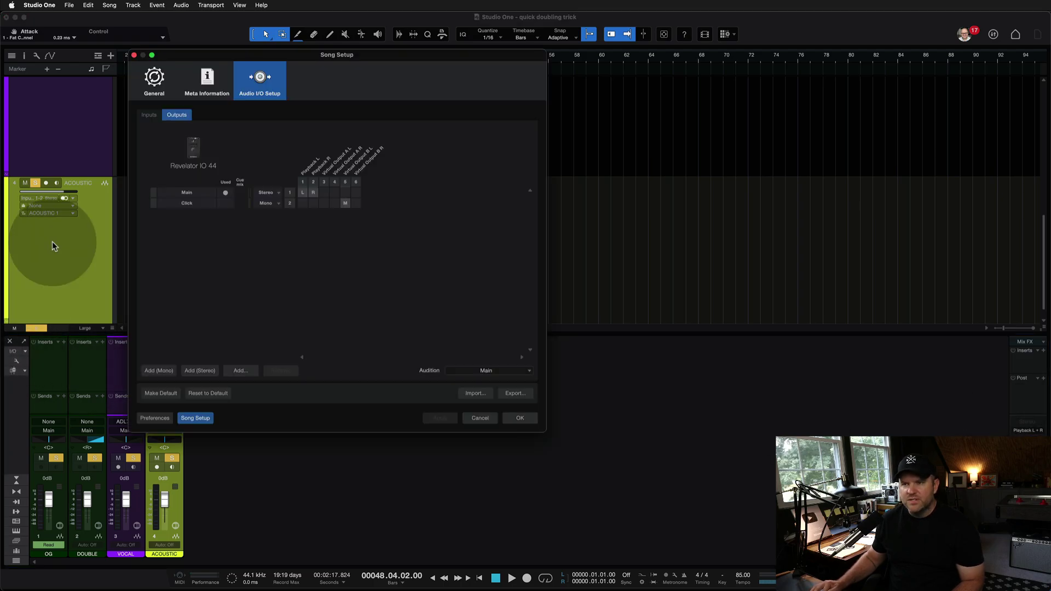
{"action": "left_click", "coordinate": [177, 115]}
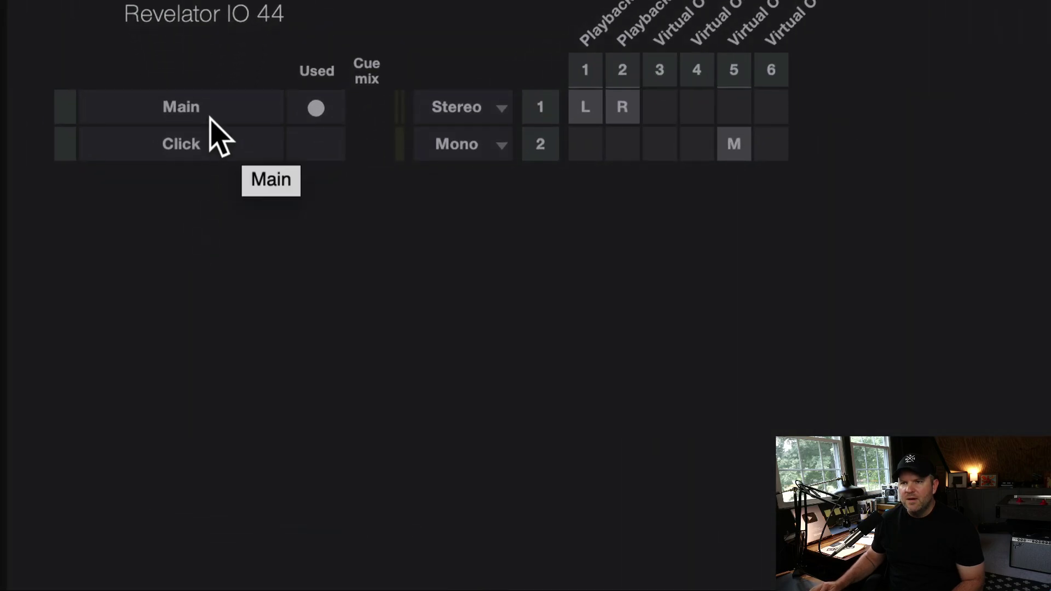
{"action": "left_click", "coordinate": [193, 194]}
{"action": "left_click", "coordinate": [585, 108]}
{"action": "left_click", "coordinate": [585, 109]}
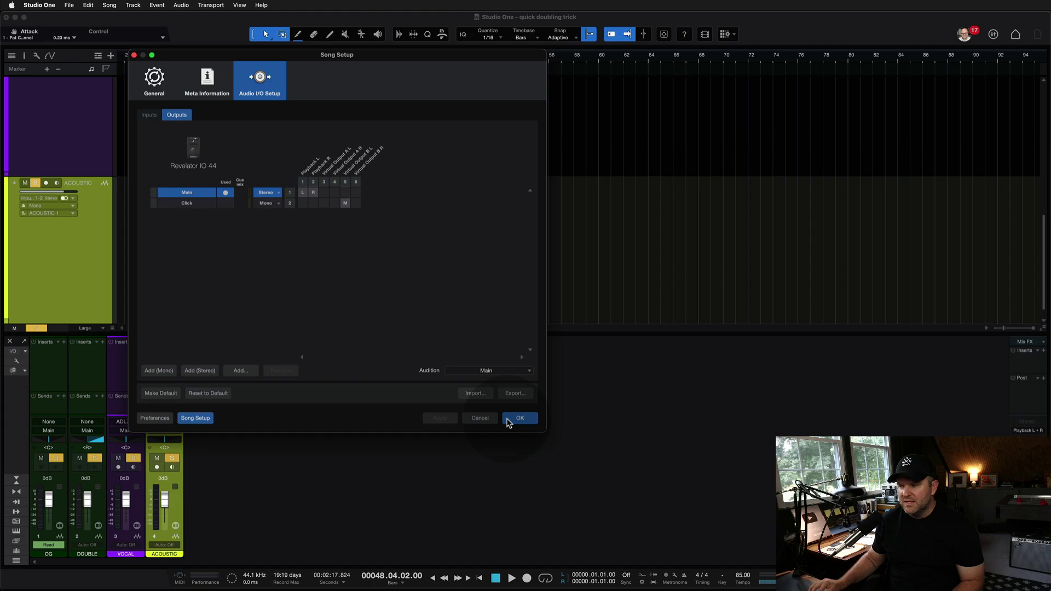
{"action": "left_click", "coordinate": [516, 419]}
{"action": "left_click", "coordinate": [1022, 429]}
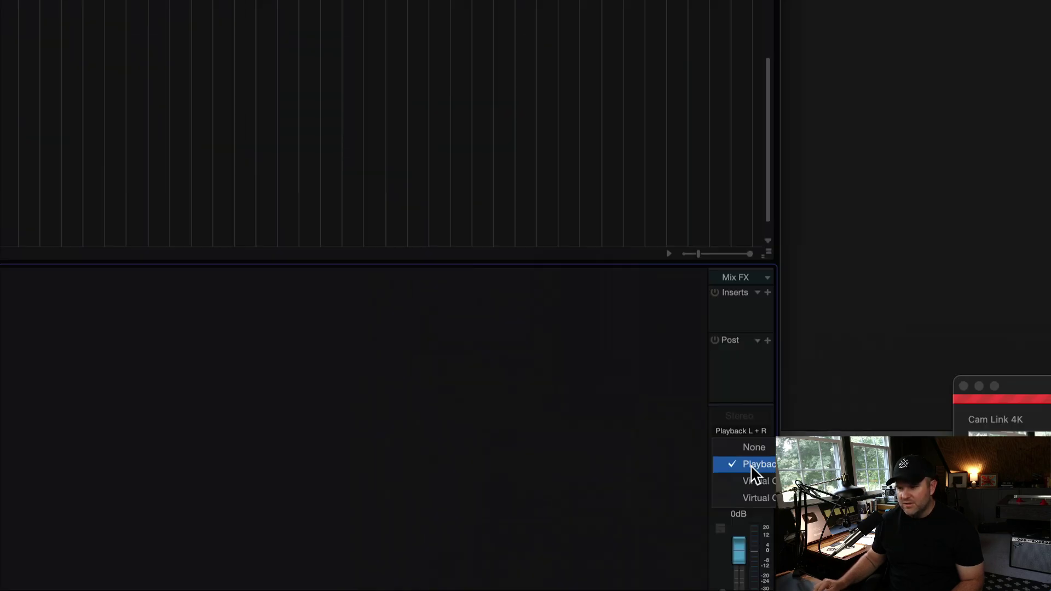
{"action": "left_click", "coordinate": [751, 465]}
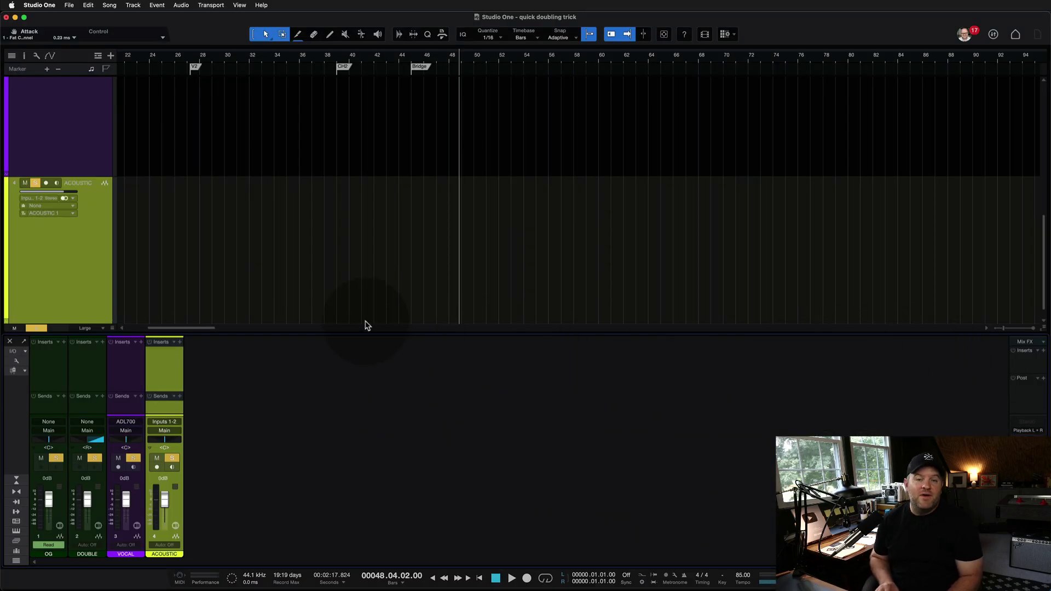
Step: Remove the Click output from the song's outputs
{"action": "left_click", "coordinate": [16, 361]}
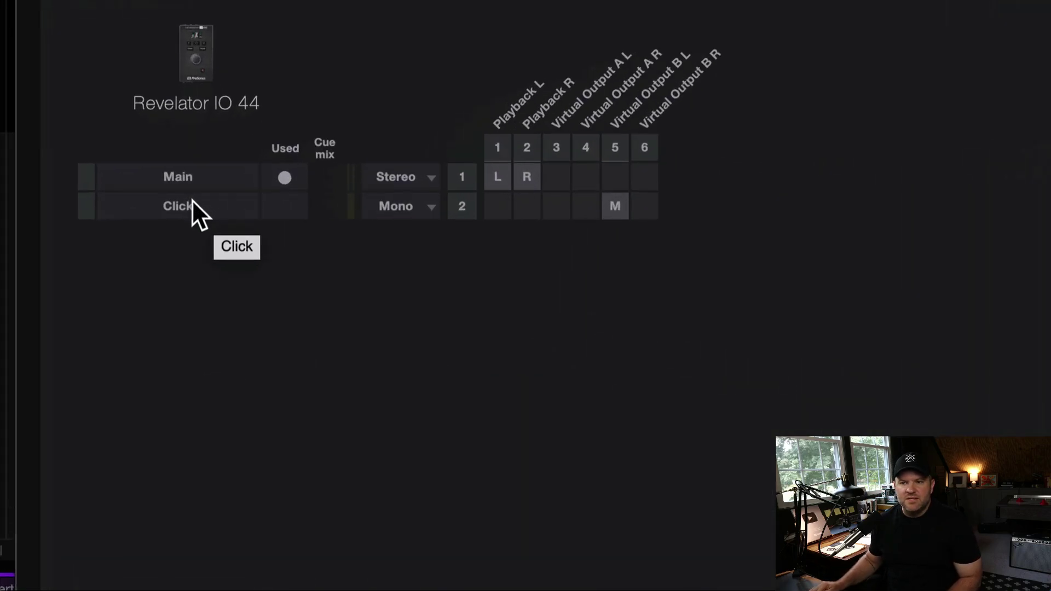
{"action": "left_click", "coordinate": [191, 205]}
{"action": "left_click", "coordinate": [201, 216]}
{"action": "left_click", "coordinate": [176, 217]}
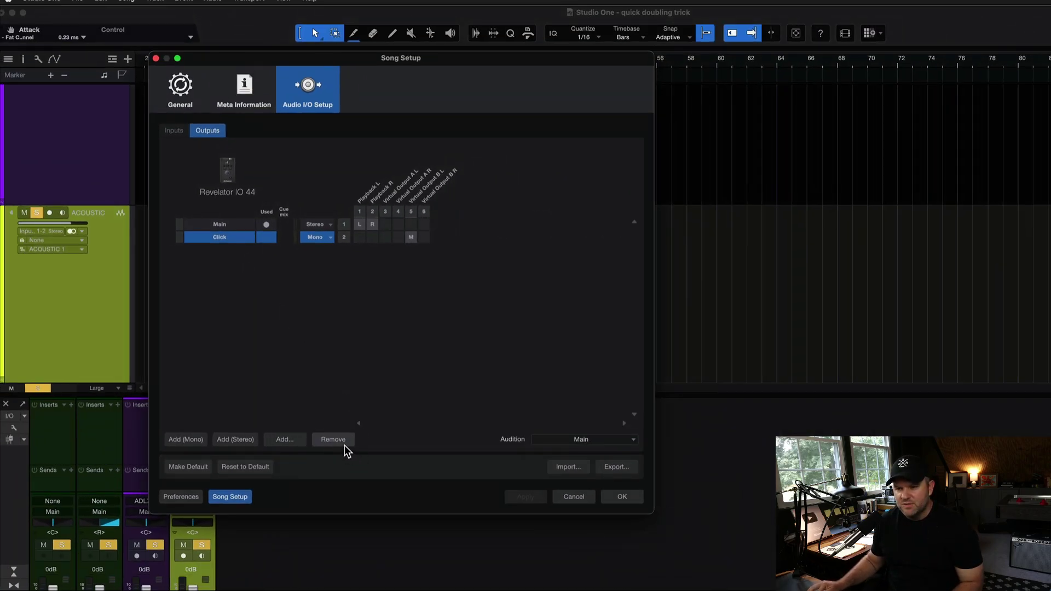
{"action": "left_click", "coordinate": [335, 440]}
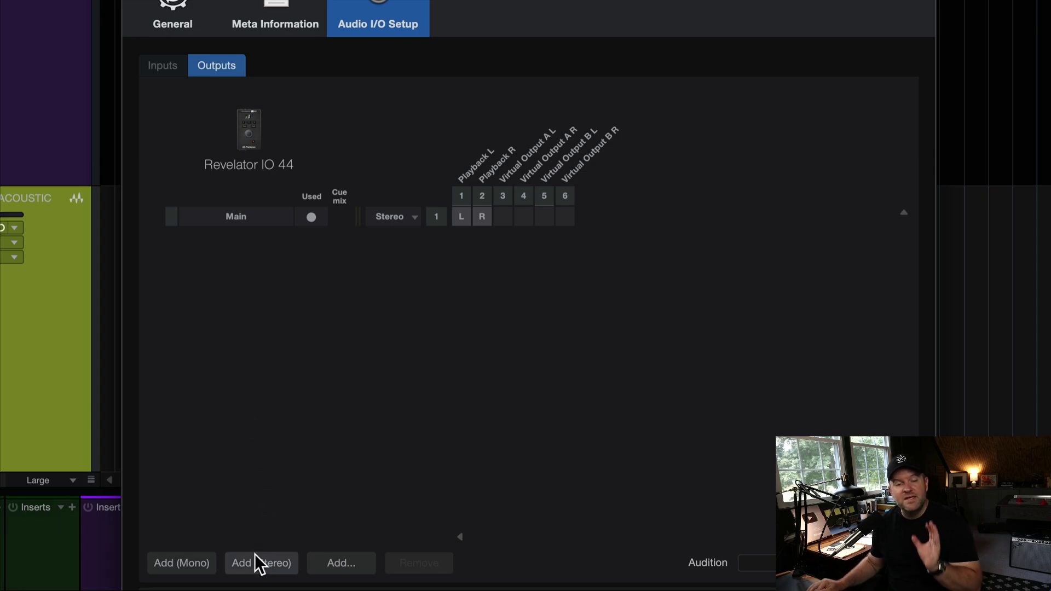
Step: Add a stereo output named HP MIX routed to Virtual Output A L/R
{"action": "left_click", "coordinate": [254, 555]}
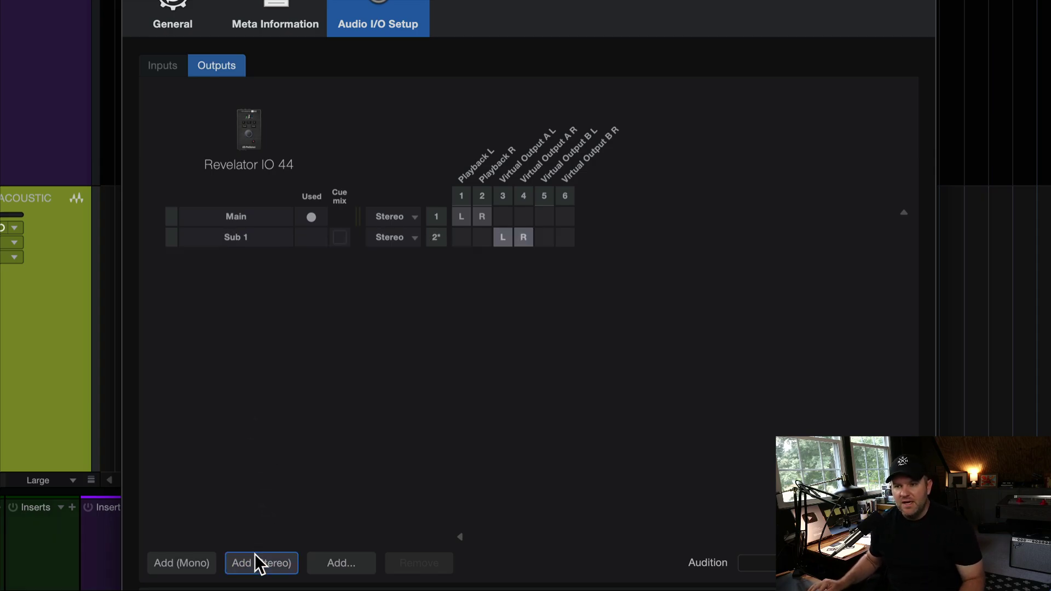
{"action": "double_click", "coordinate": [234, 238]}
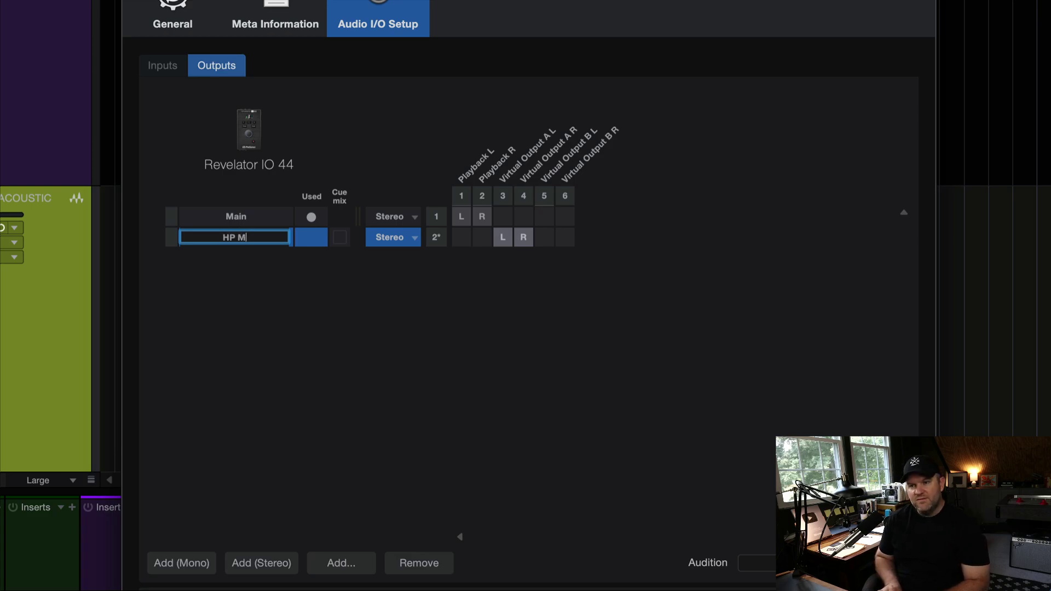
{"action": "key", "text": "Return"}
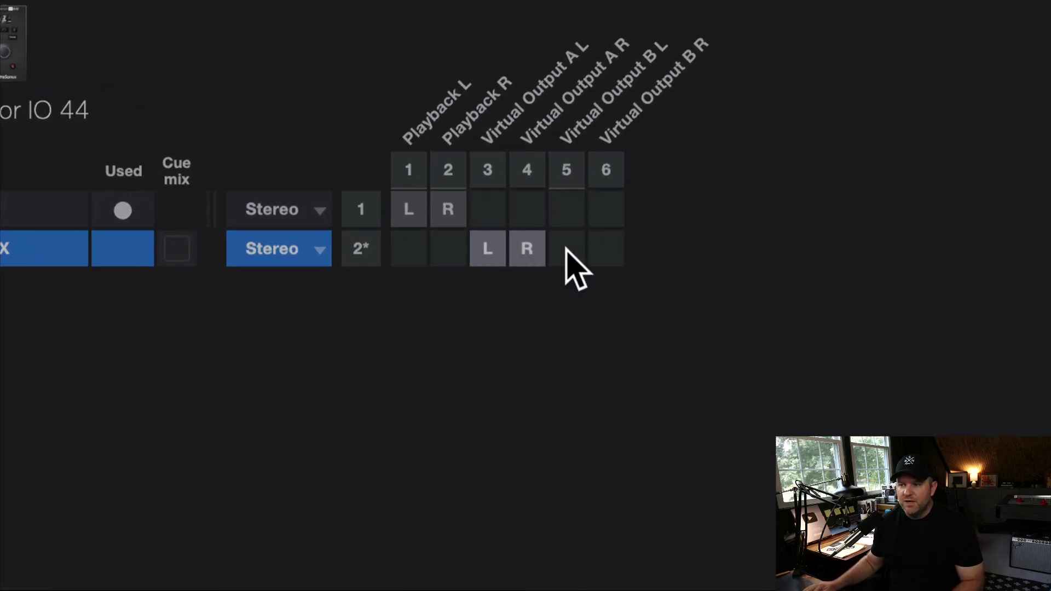
{"action": "left_click", "coordinate": [544, 237]}
{"action": "left_click", "coordinate": [481, 252]}
{"action": "left_click", "coordinate": [542, 257]}
{"action": "left_click", "coordinate": [575, 255]}
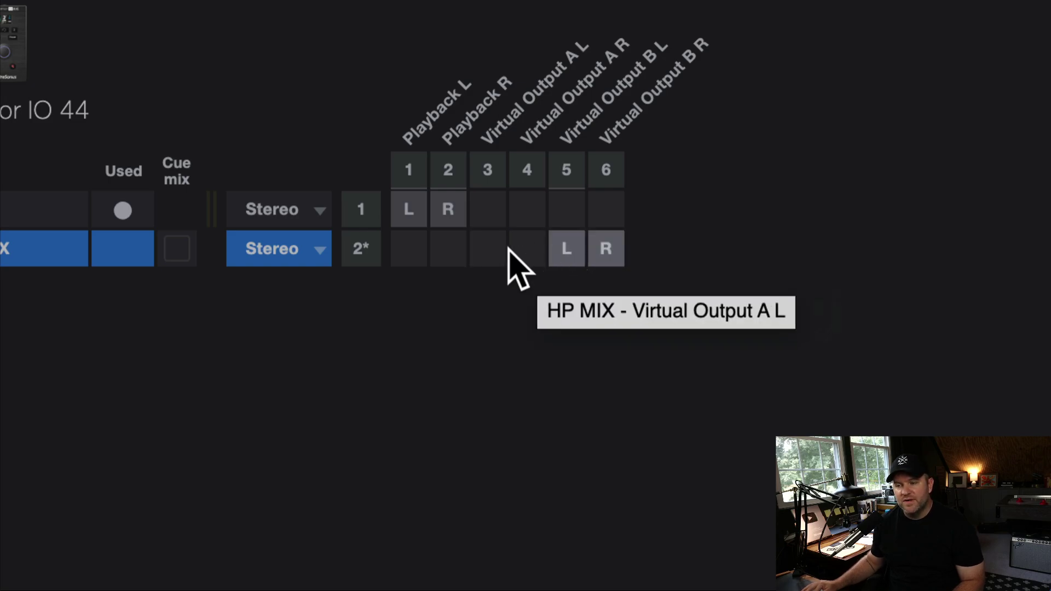
{"action": "left_click", "coordinate": [510, 250]}
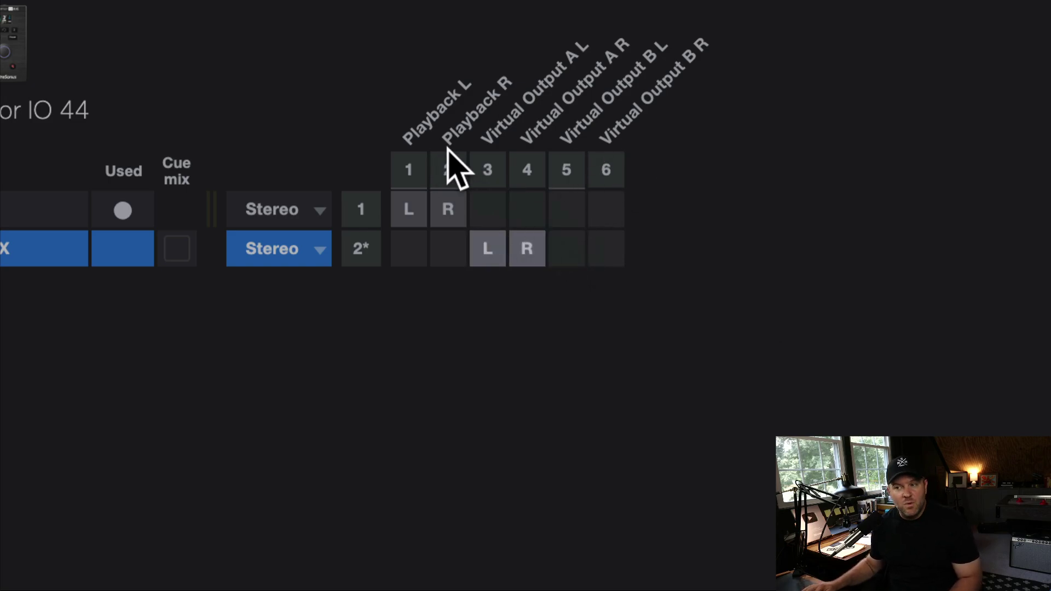
{"action": "left_click", "coordinate": [554, 249]}
{"action": "left_click", "coordinate": [472, 251]}
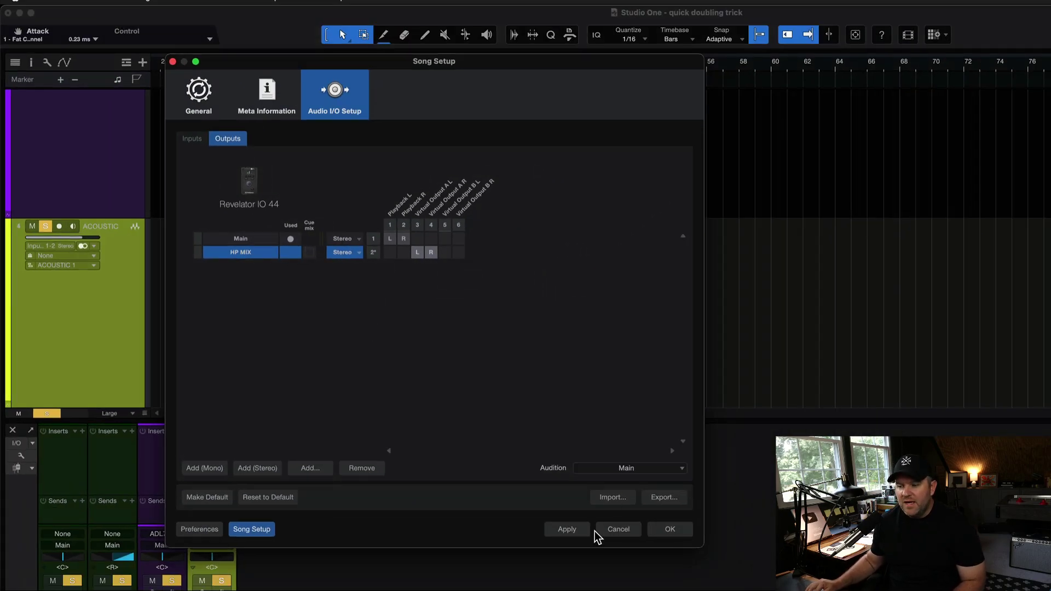
Step: Apply the output setup and enable Cue mix for HP MIX
{"action": "left_click", "coordinate": [674, 529]}
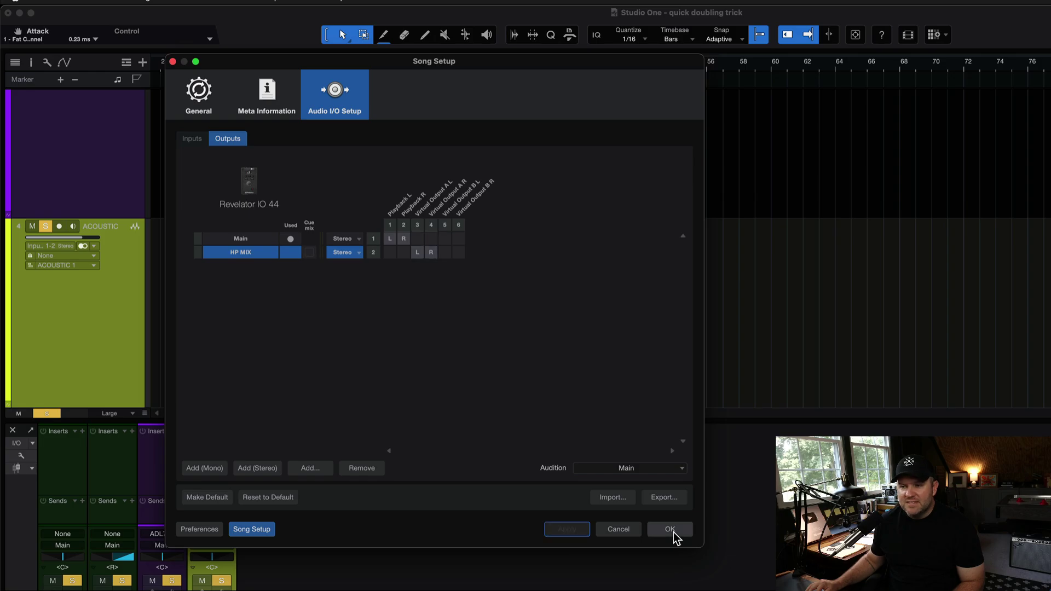
{"action": "left_click", "coordinate": [310, 252]}
{"action": "left_click", "coordinate": [668, 530]}
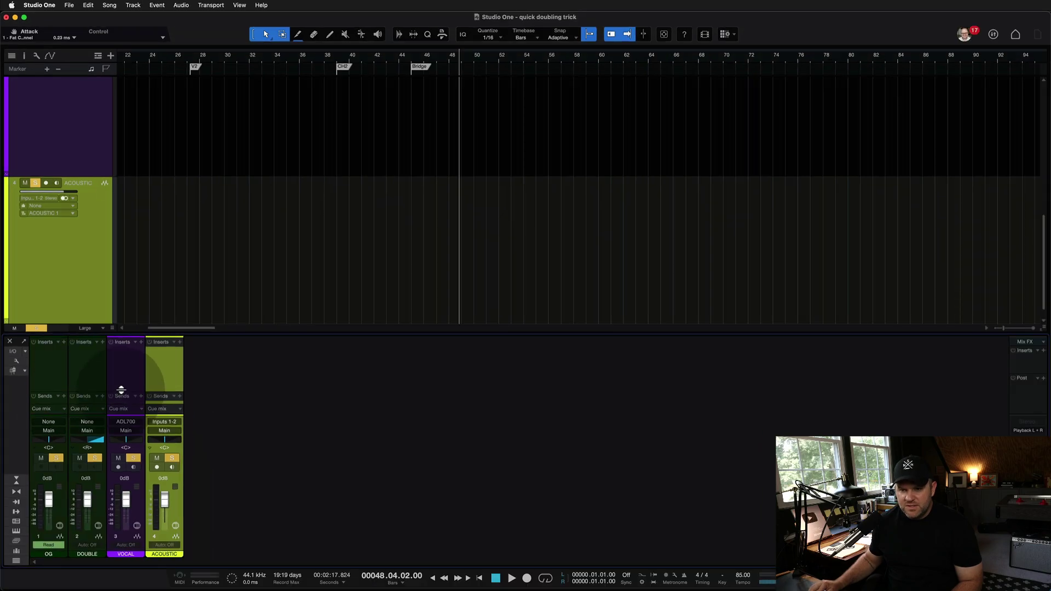
Step: Enlarge the mixer's Sends area and set HP MIX send levels, VOCAL at -3.8
{"action": "left_click_drag", "start_coordinate": [121, 390], "coordinate": [121, 367]}
{"action": "left_click_drag", "start_coordinate": [126, 404], "coordinate": [126, 379]}
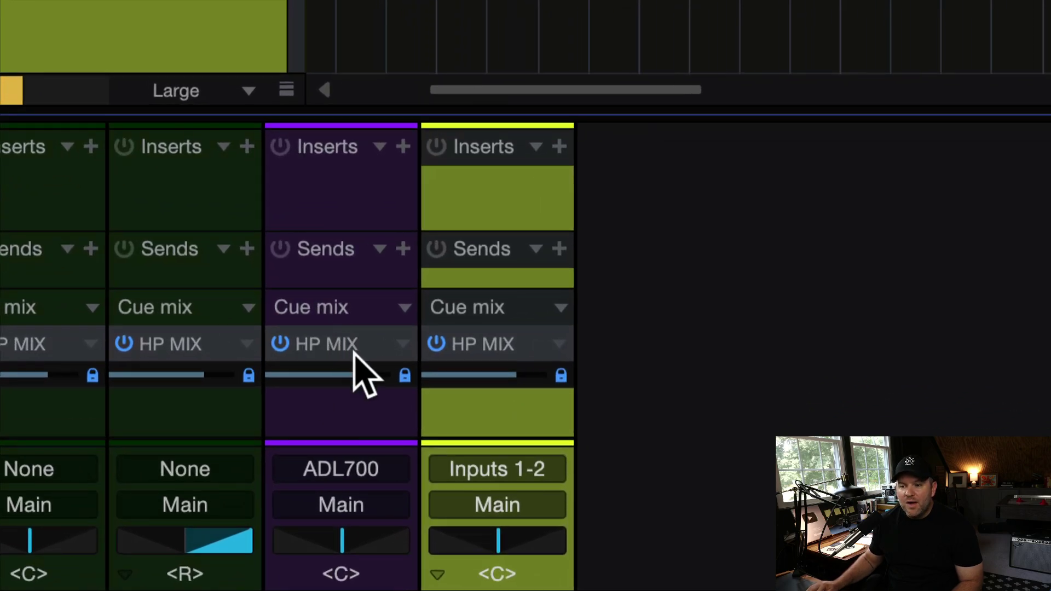
{"action": "left_click_drag", "start_coordinate": [359, 364], "coordinate": [345, 364]}
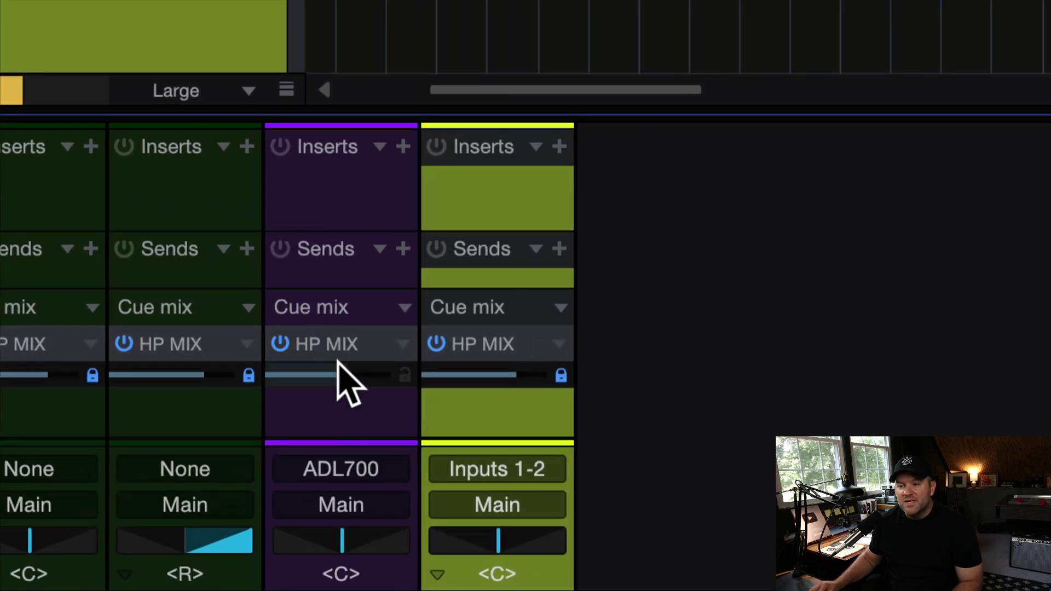
{"action": "mouse_move", "coordinate": [339, 367]}
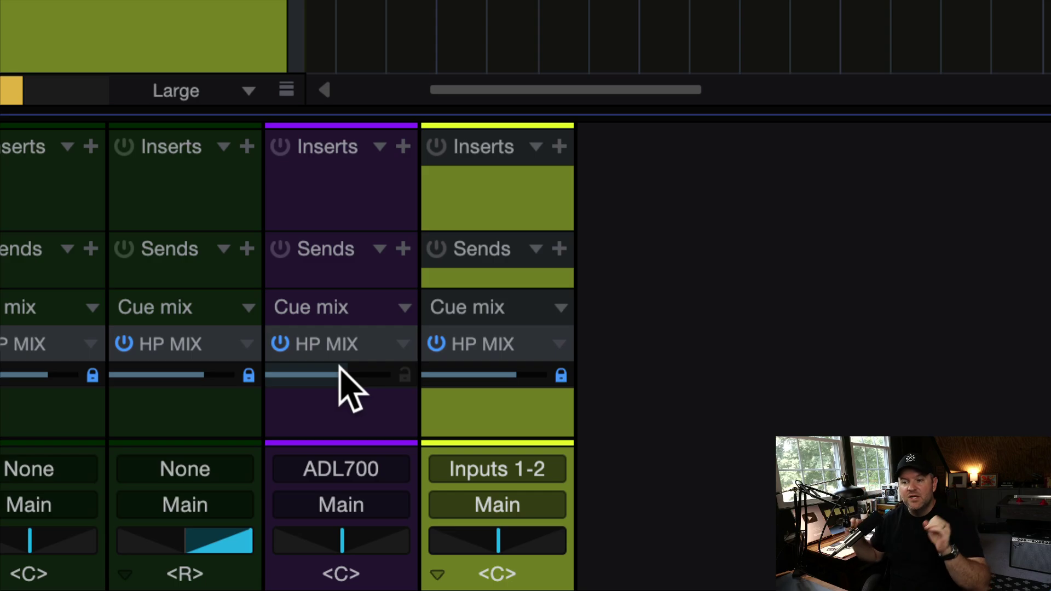
{"action": "left_click_drag", "start_coordinate": [339, 366], "coordinate": [310, 371]}
{"action": "left_click_drag", "start_coordinate": [164, 360], "coordinate": [188, 365]}
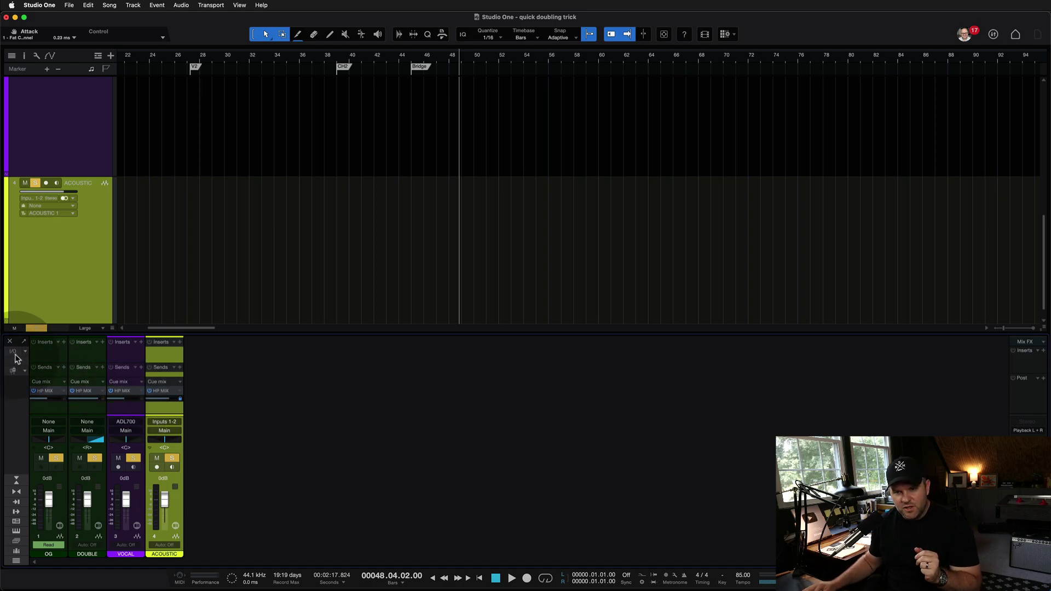
{"action": "left_click", "coordinate": [14, 353]}
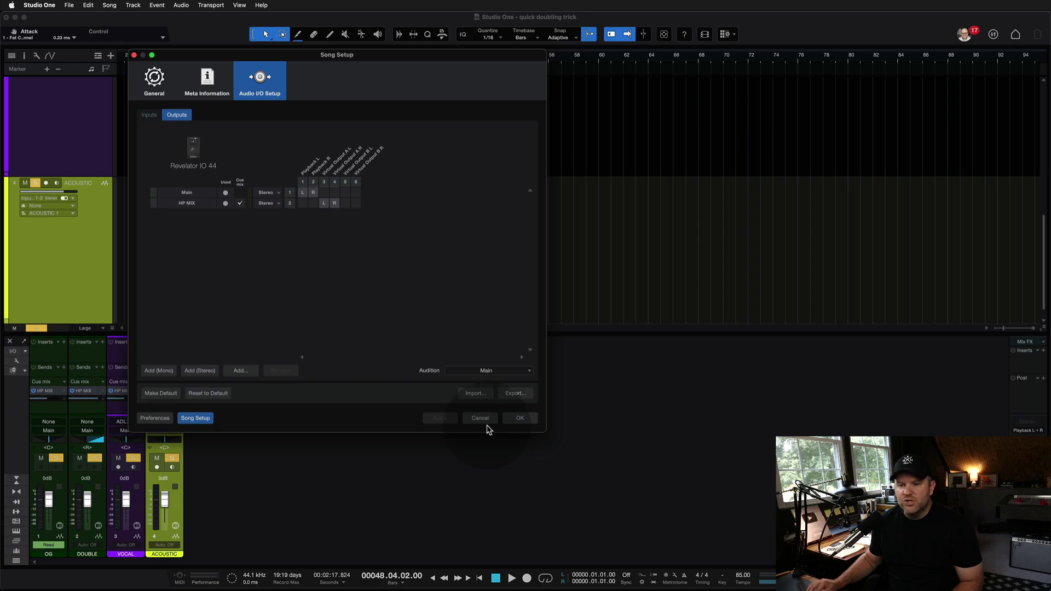
{"action": "left_click", "coordinate": [477, 419]}
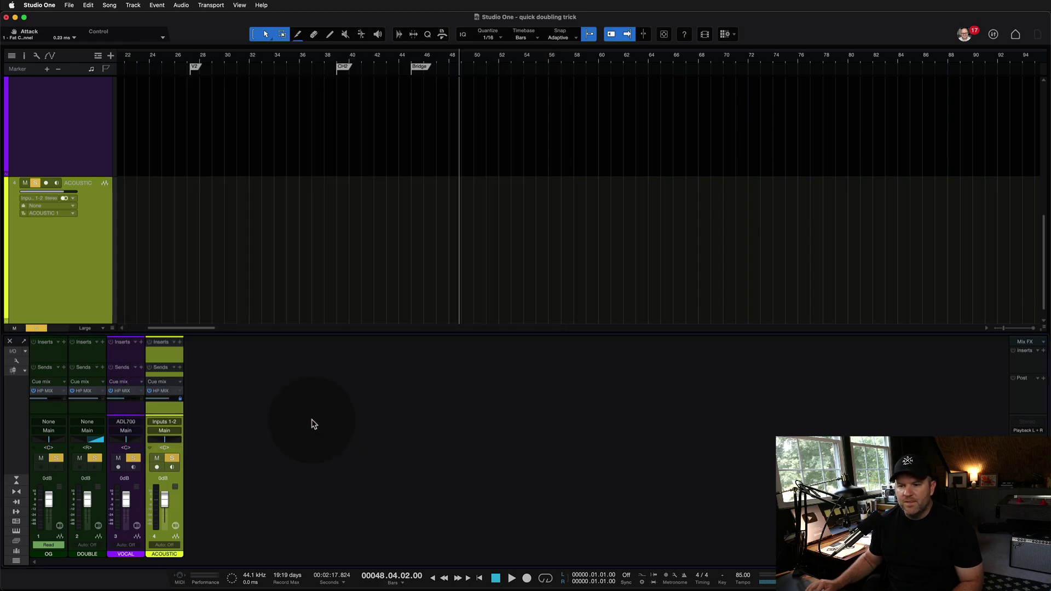
{"action": "left_click", "coordinate": [159, 427]}
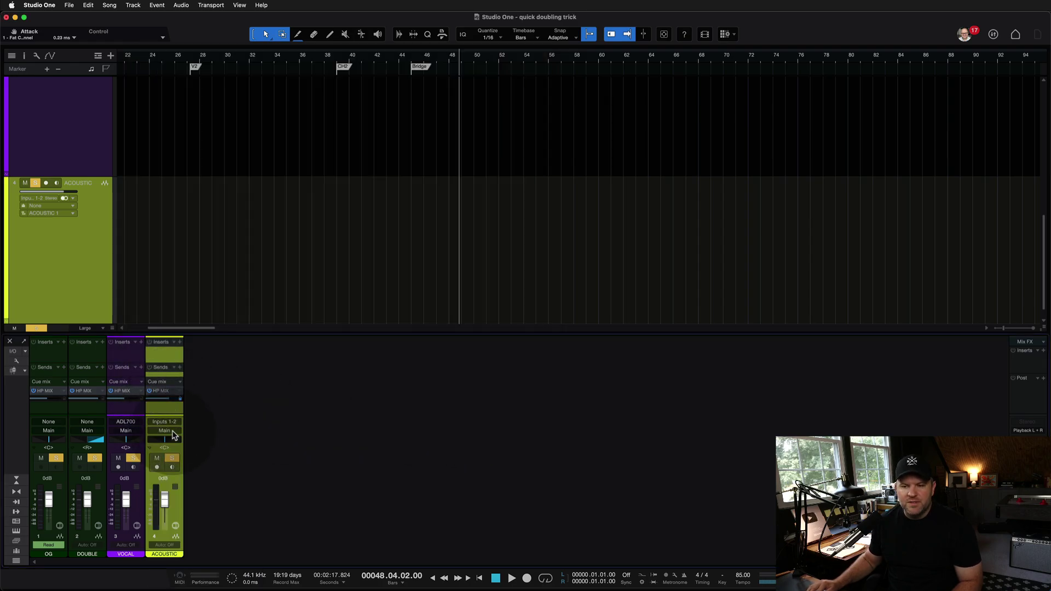
{"action": "left_click", "coordinate": [166, 431]}
{"action": "left_click", "coordinate": [169, 435]}
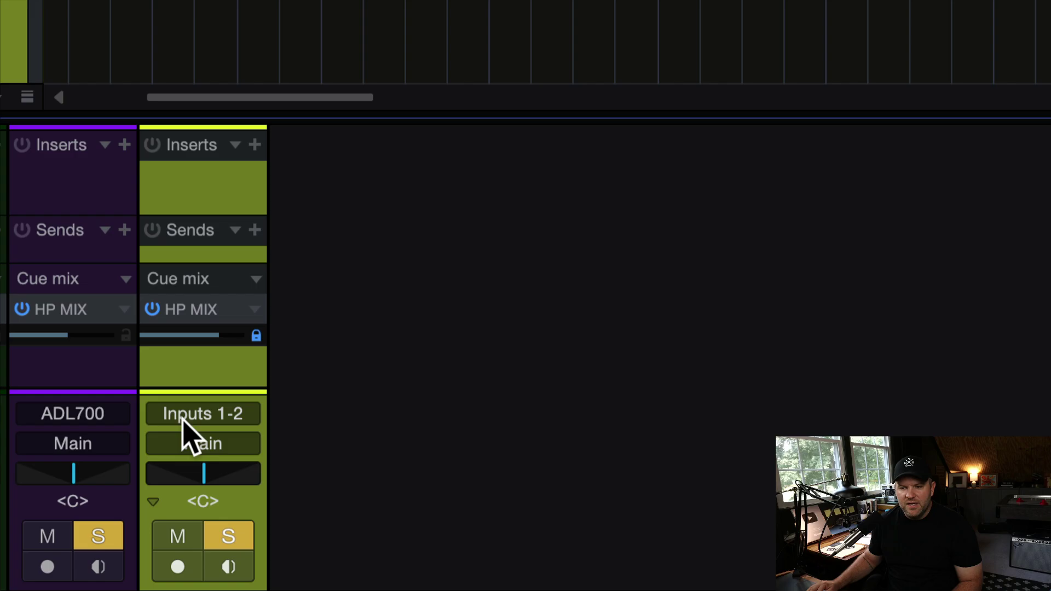
{"action": "left_click", "coordinate": [164, 425]}
{"action": "left_click", "coordinate": [165, 423]}
{"action": "left_click", "coordinate": [166, 423]}
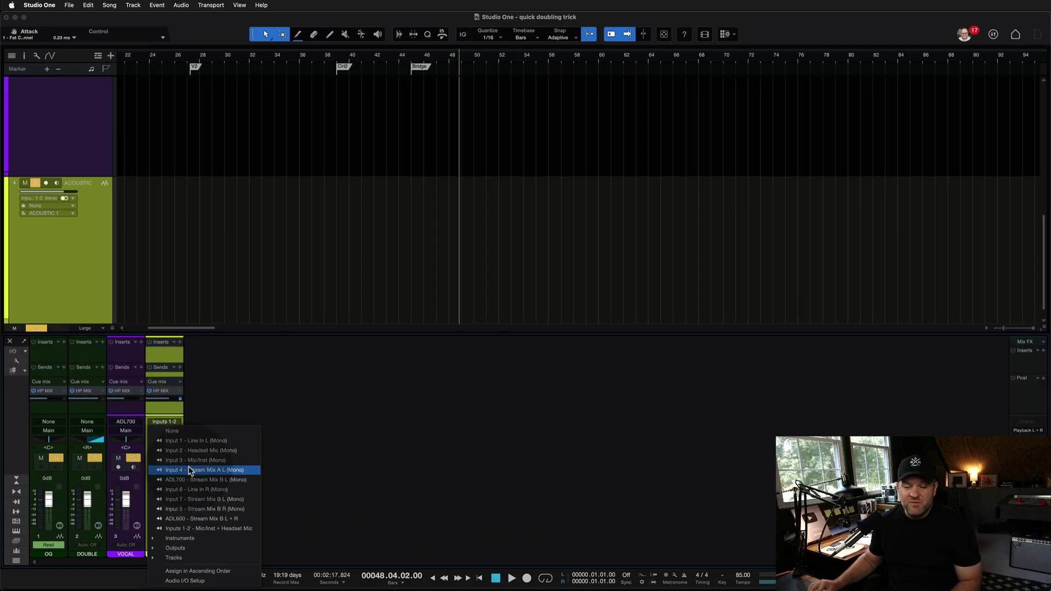
{"action": "left_click", "coordinate": [219, 380]}
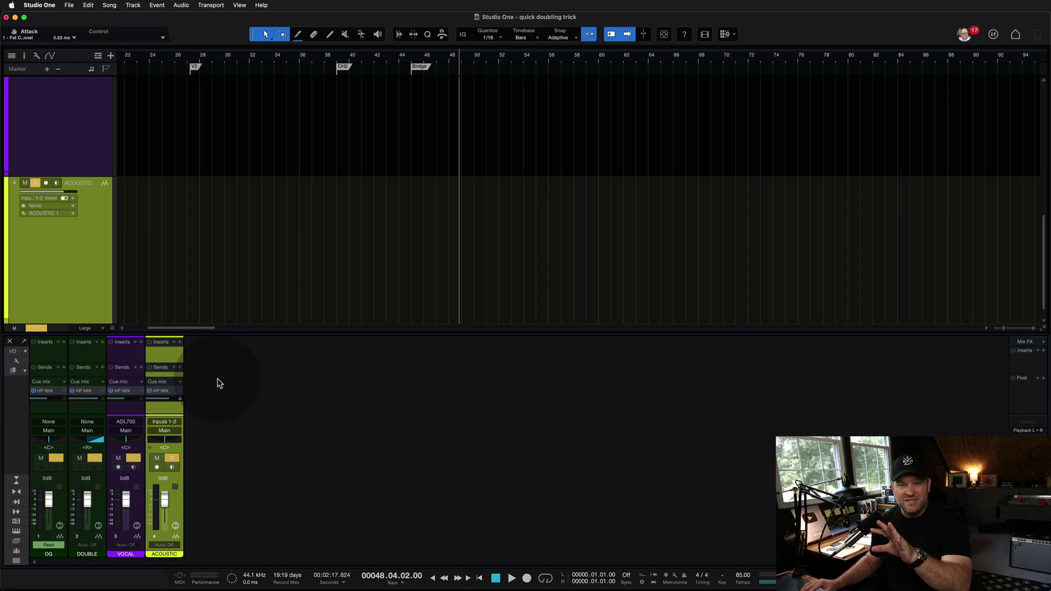